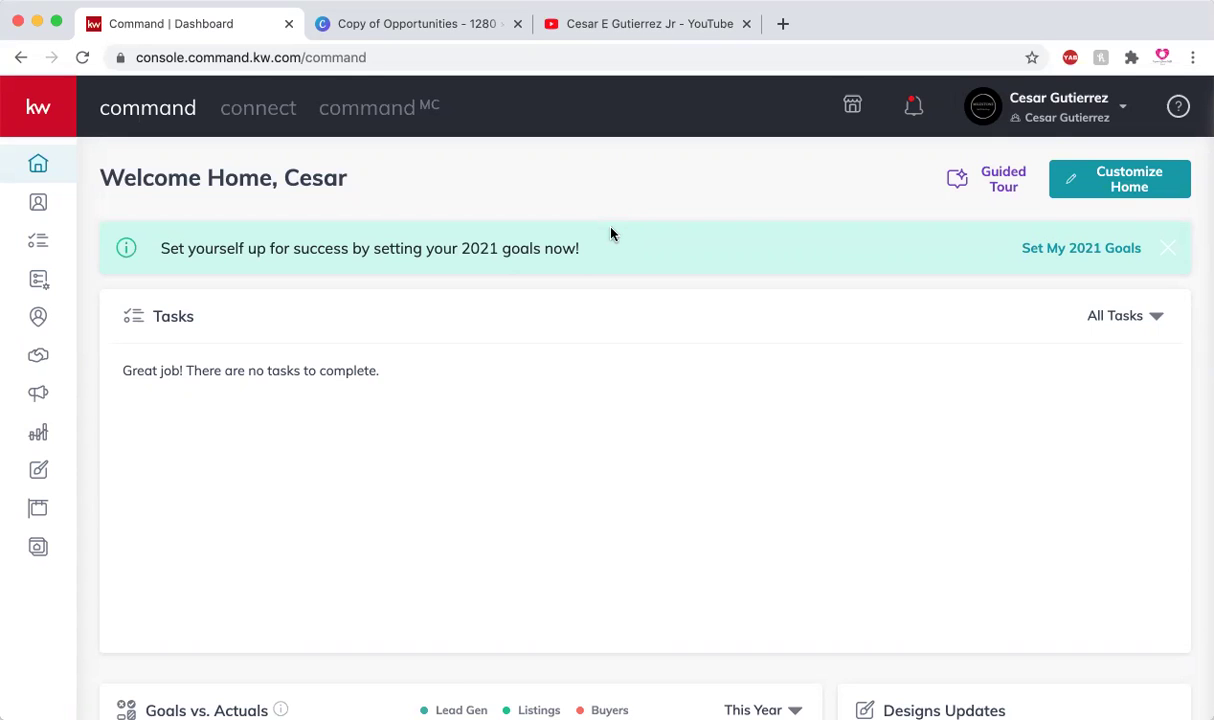
- Open the account dropdown under the profile name at top right
left_click(1048, 110)
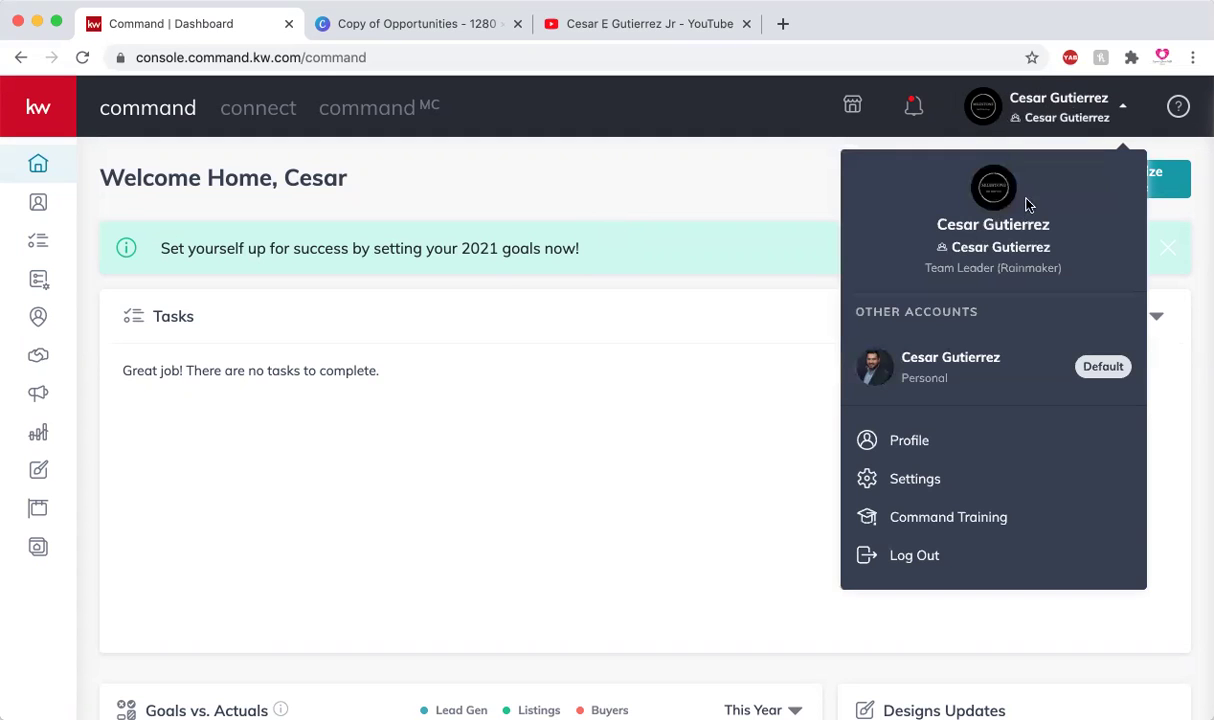
left_click(652, 183)
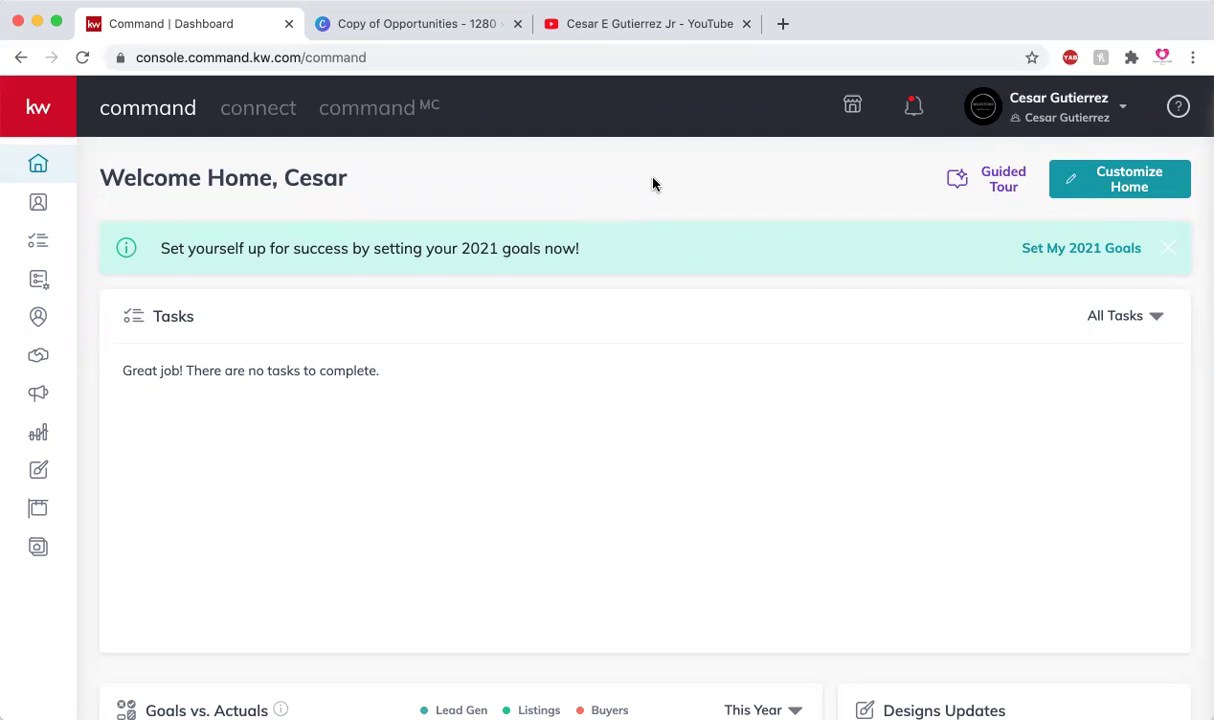
left_click(1020, 110)
- Go to Settings and open Command Settings > Contacts > Lead Routing
left_click(899, 485)
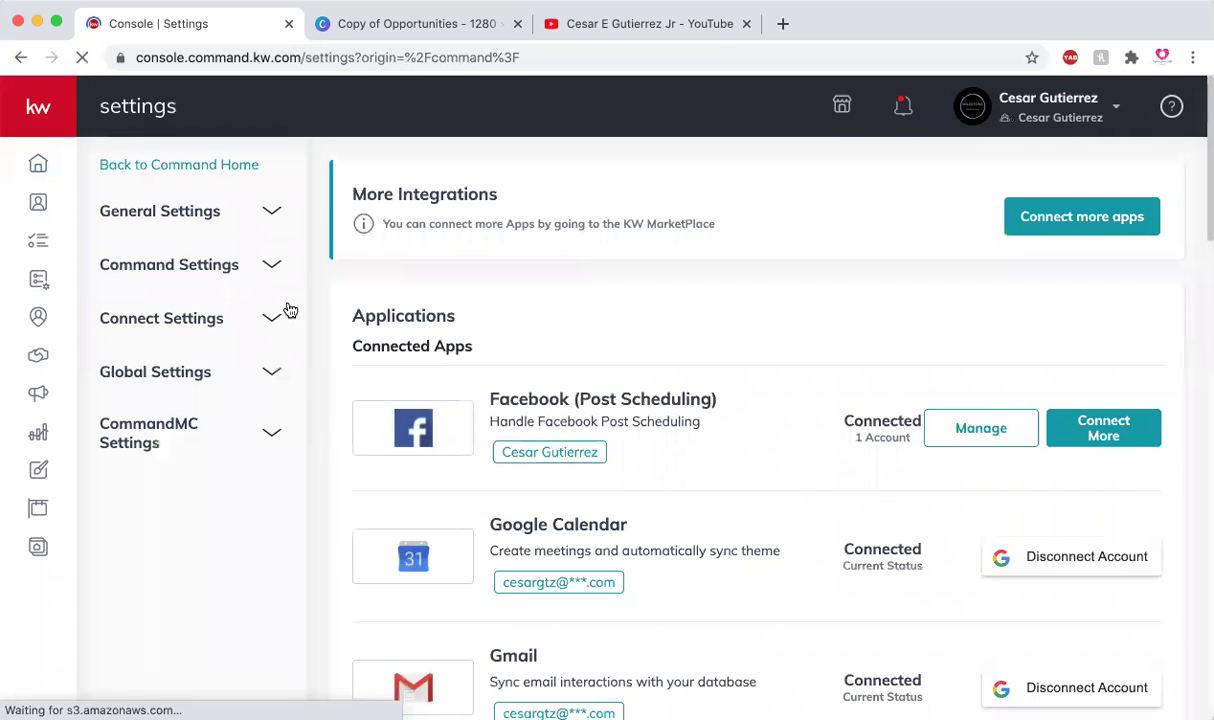
left_click(269, 264)
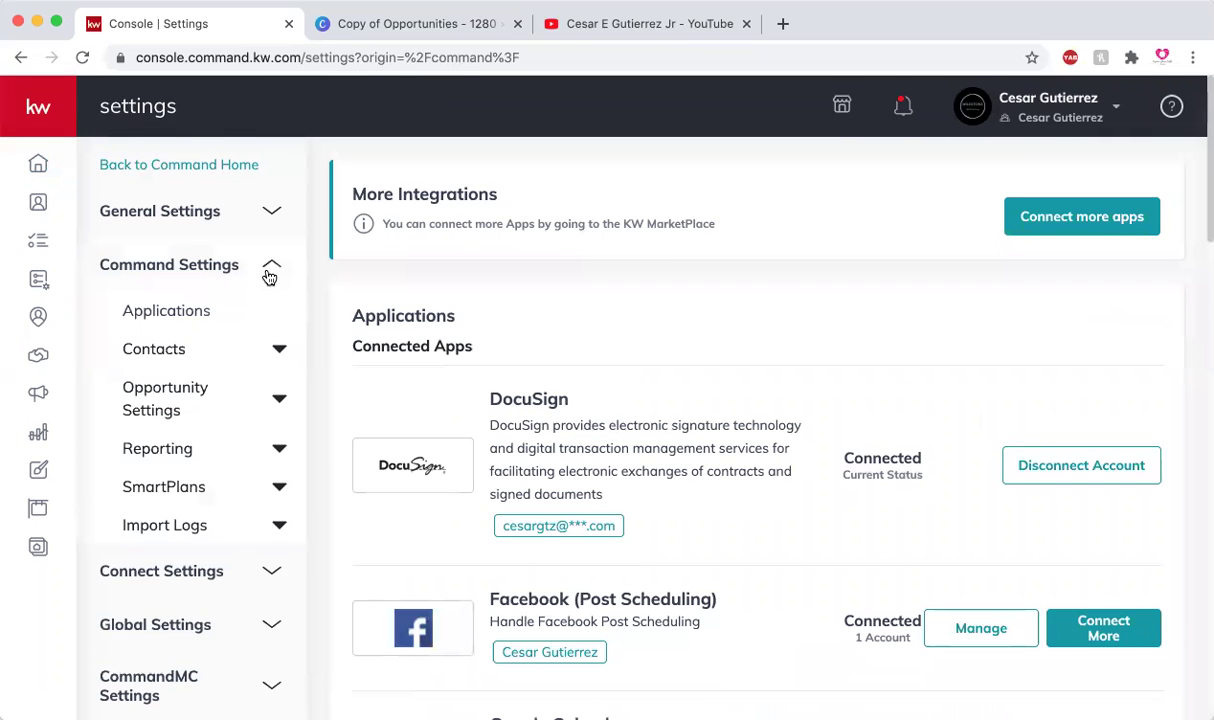
left_click(278, 350)
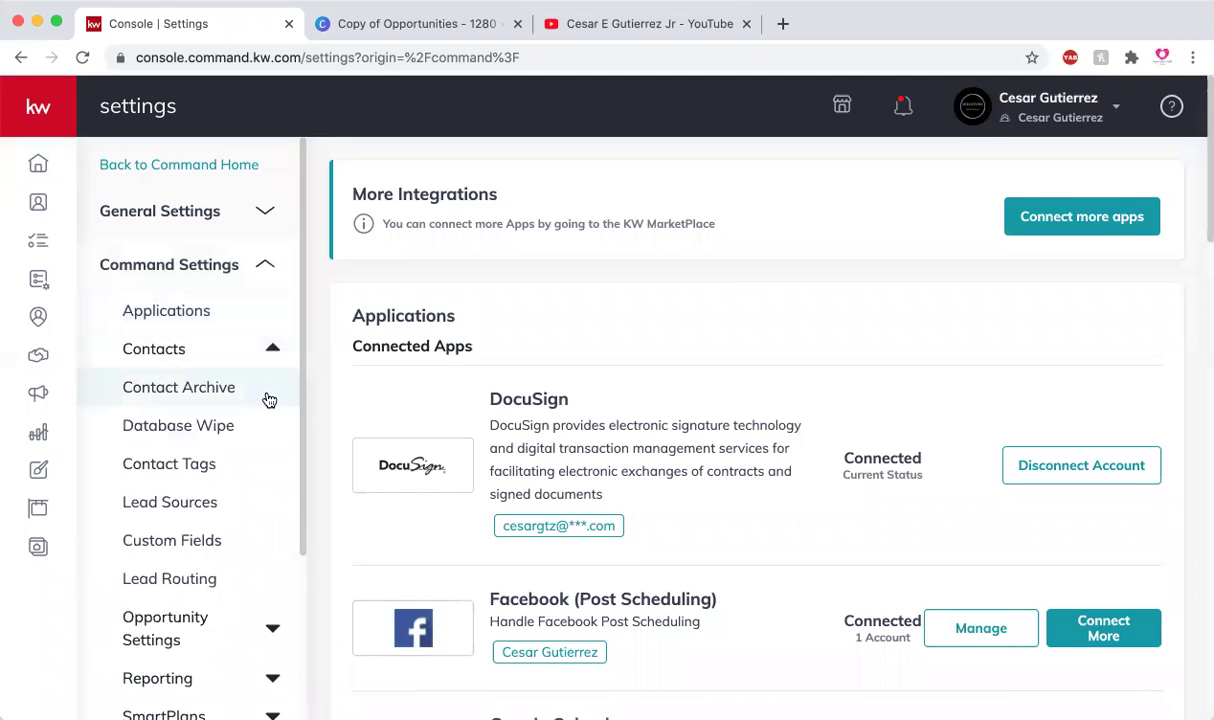
left_click(188, 590)
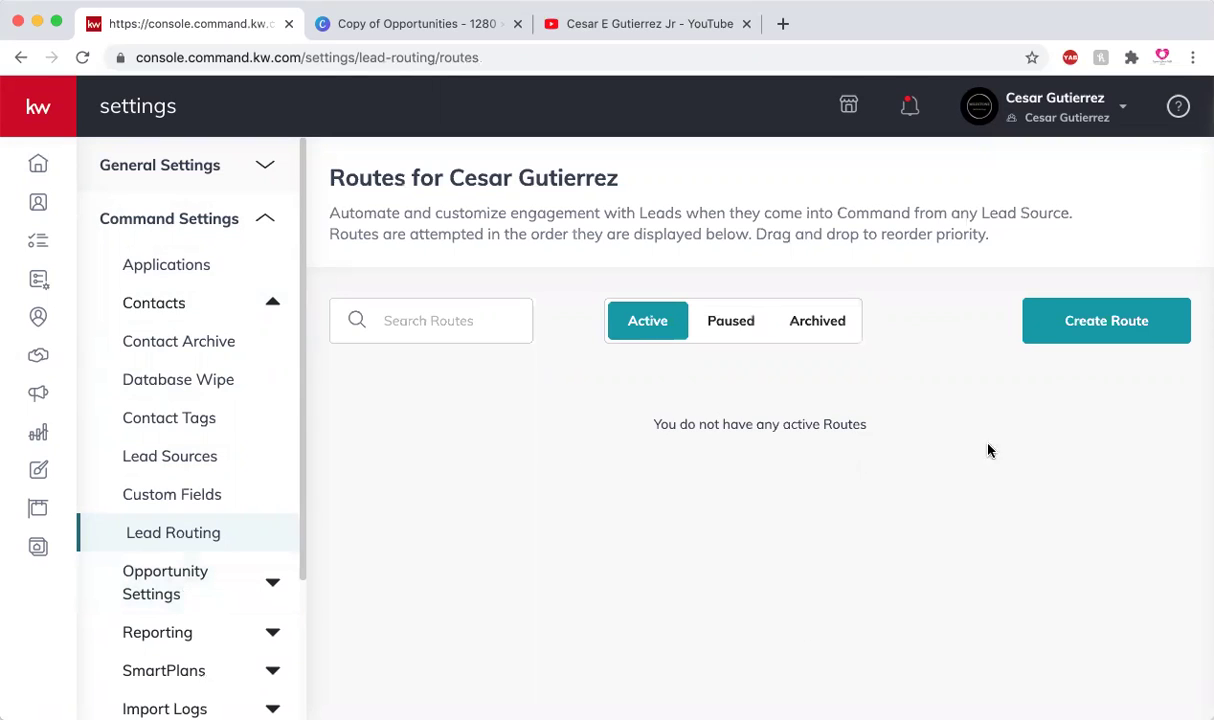
- Create a new route titled 'Team FB Ad Lead Route'
left_click(1103, 323)
left_click(452, 357)
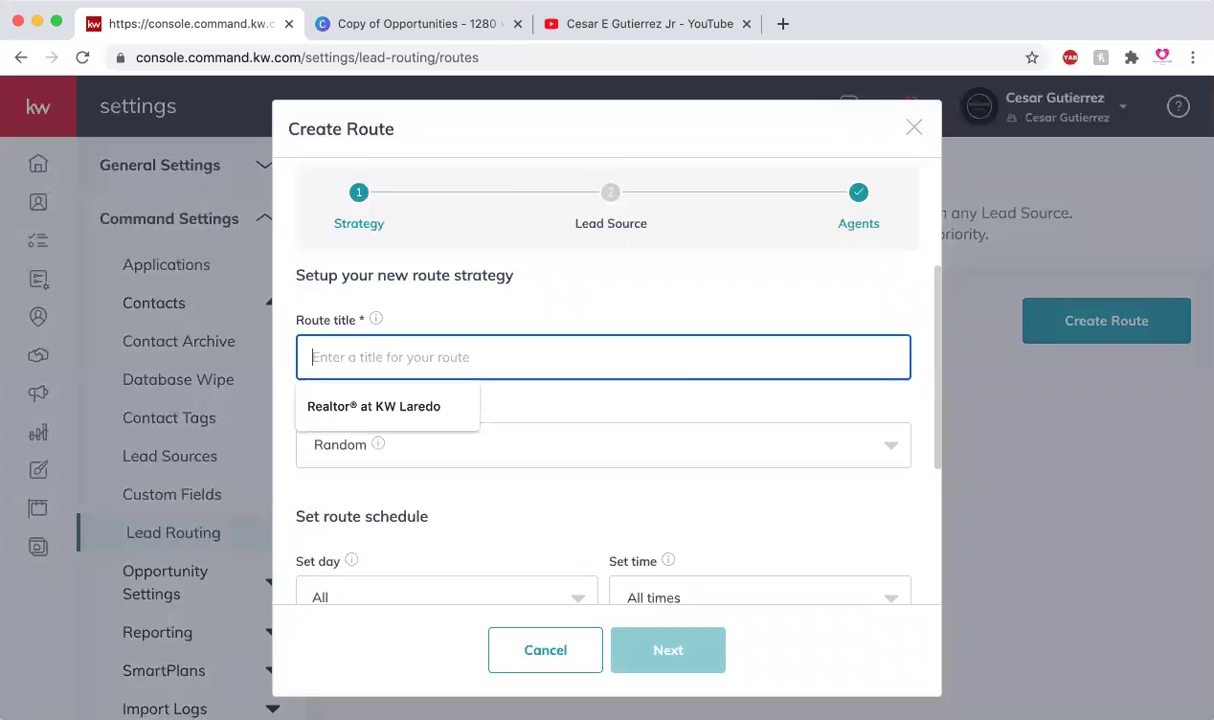
type("Team FB ")
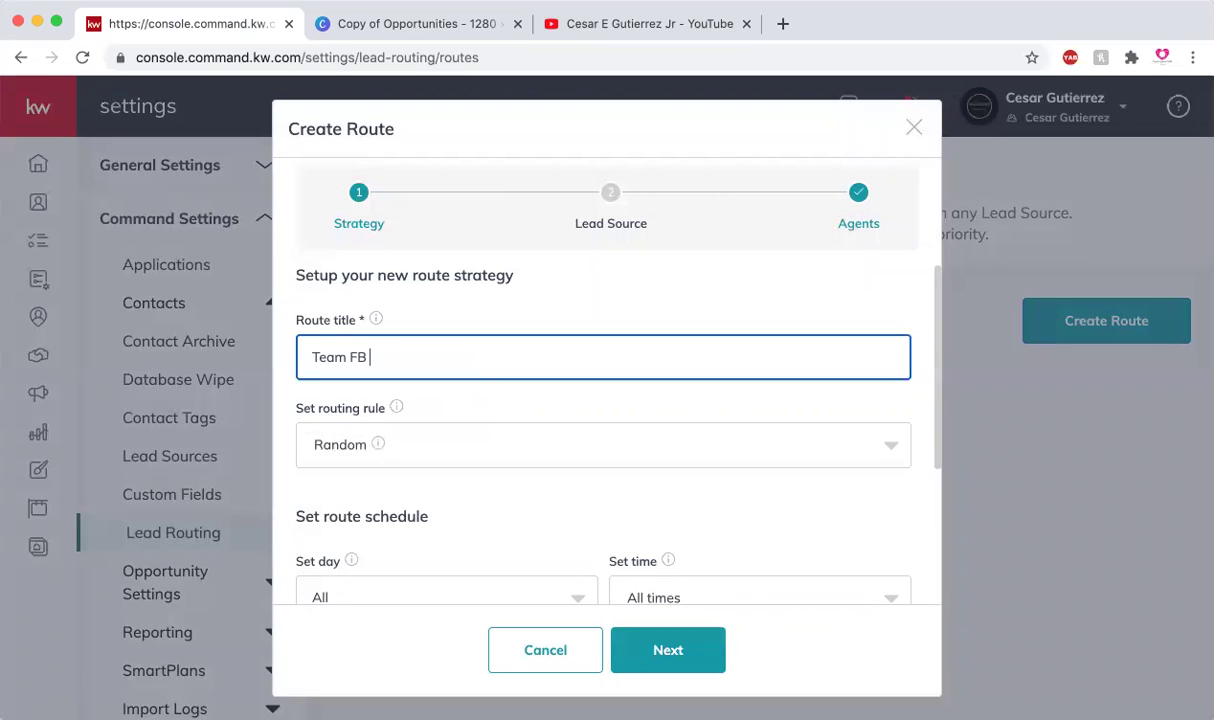
type("Ad")
key("BackSpace")
type("D Le")
key("BackSpace")
key("BackSpace")
key("BackSpace")
key("BackSpace")
type("d L")
type("ead Route")
- Open the routing rule dropdown and scroll through the Weighted Random and Jump Ball options
left_click(480, 452)
scroll(480, 456, "down", 2)
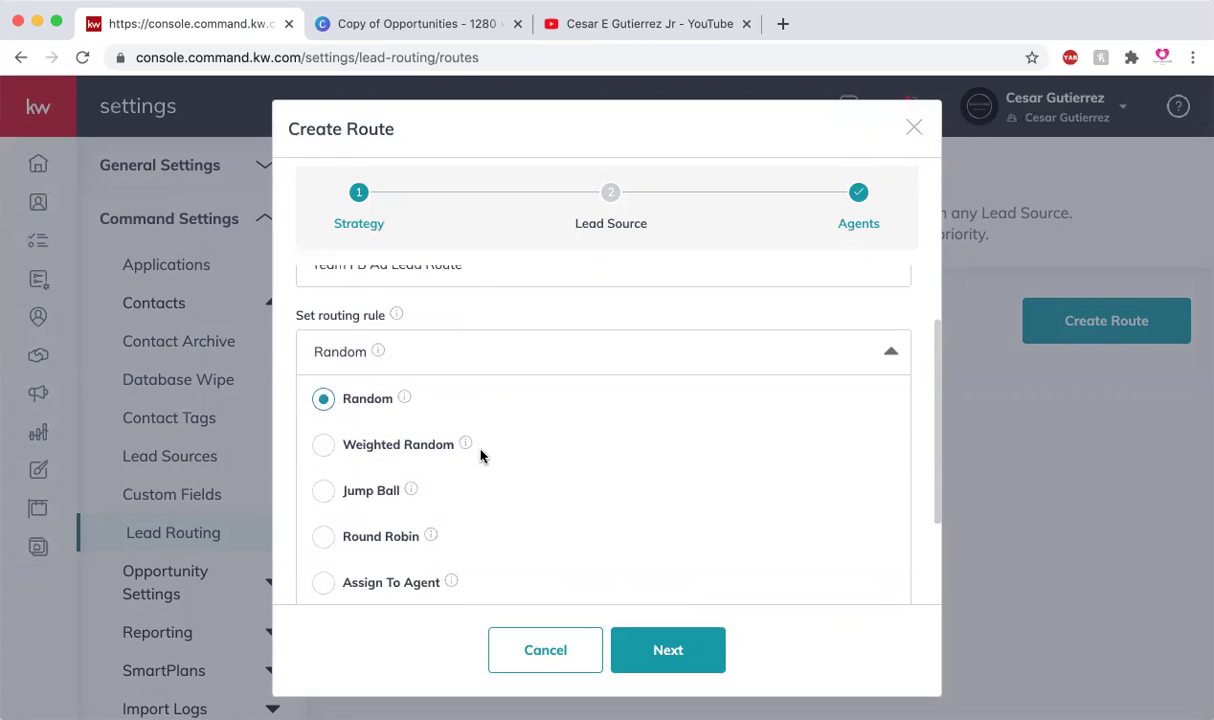
scroll(480, 456, "down", 3)
scroll(550, 423, "up", 1)
scroll(552, 425, "up", 1)
scroll(552, 425, "down", 1)
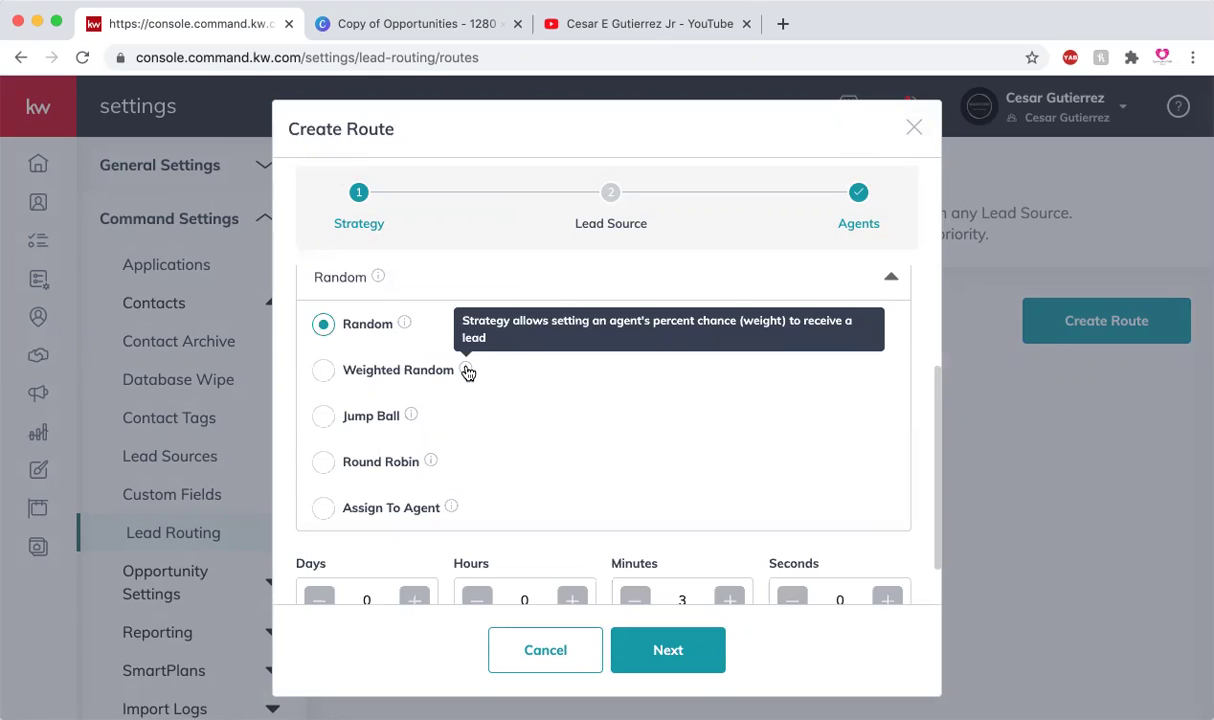
mouse_move(411, 490)
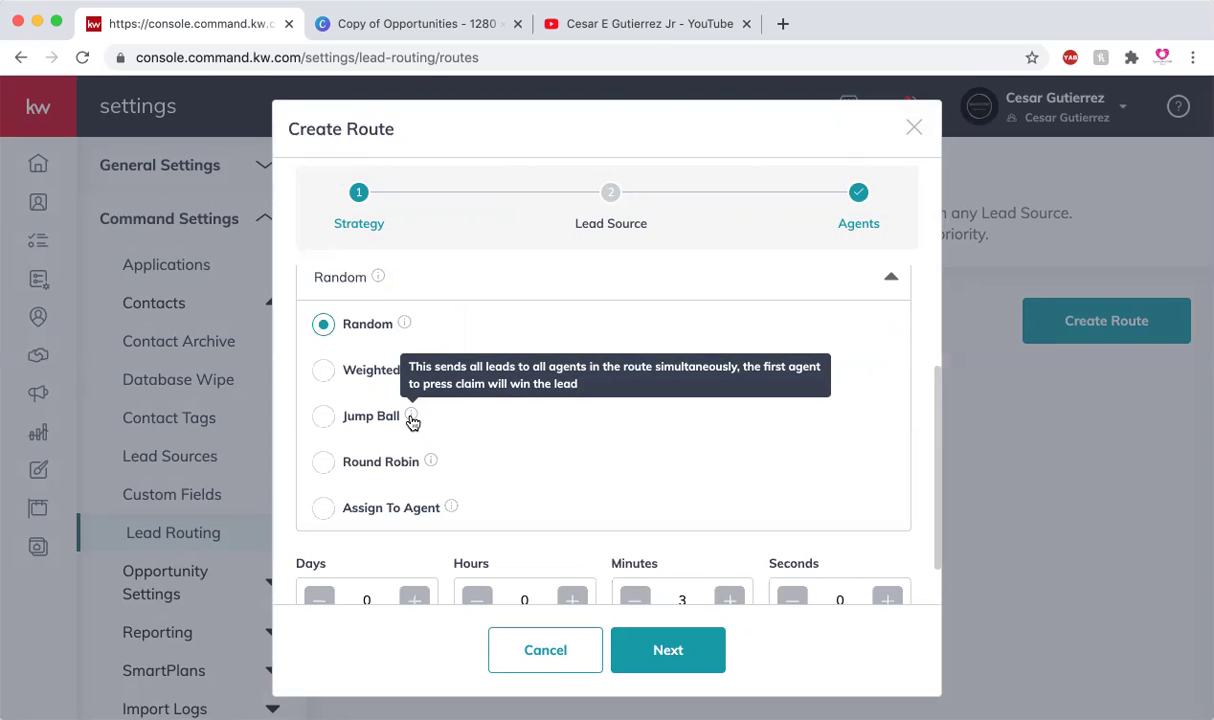
- Scroll the routing rule list to read the Round Robin explanation
scroll(412, 421, "down", 1)
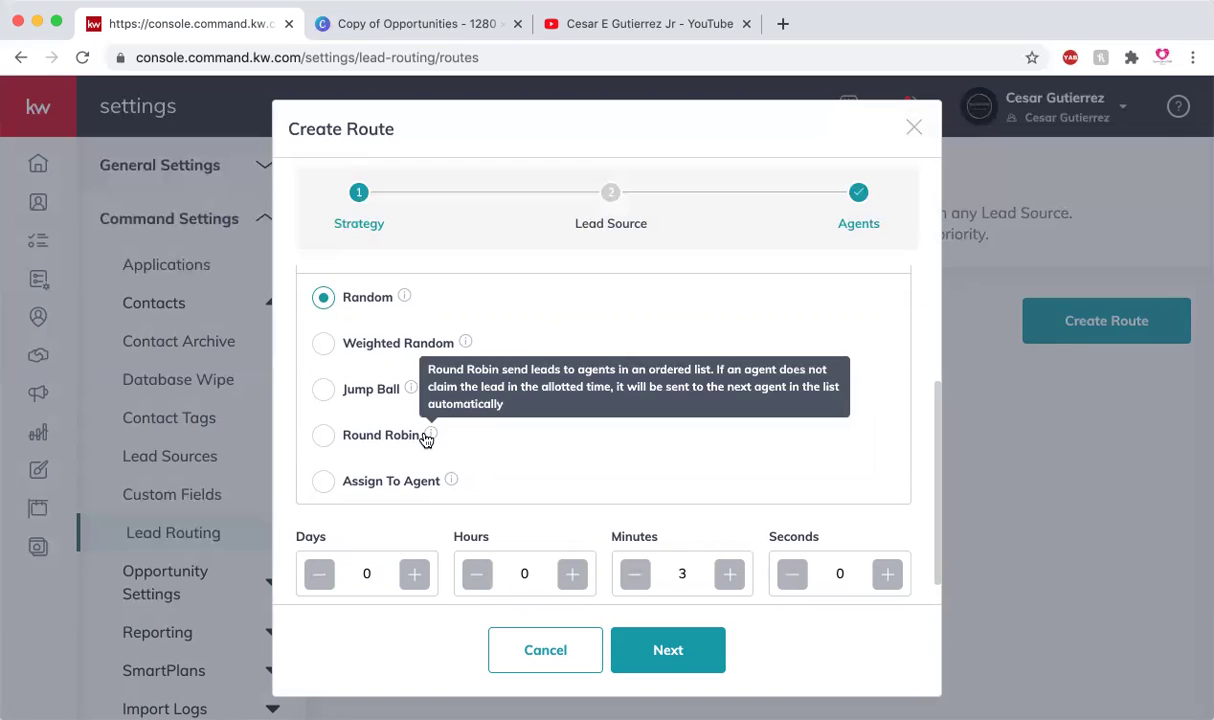
mouse_move(430, 461)
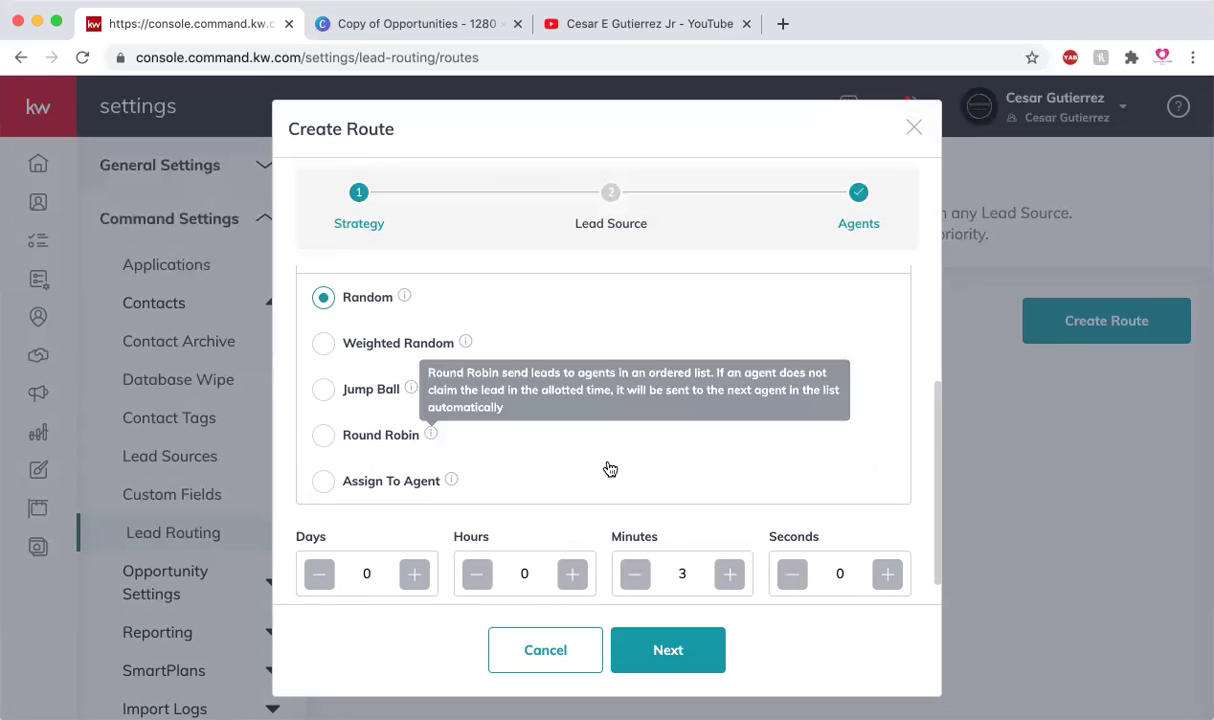
left_click(323, 437)
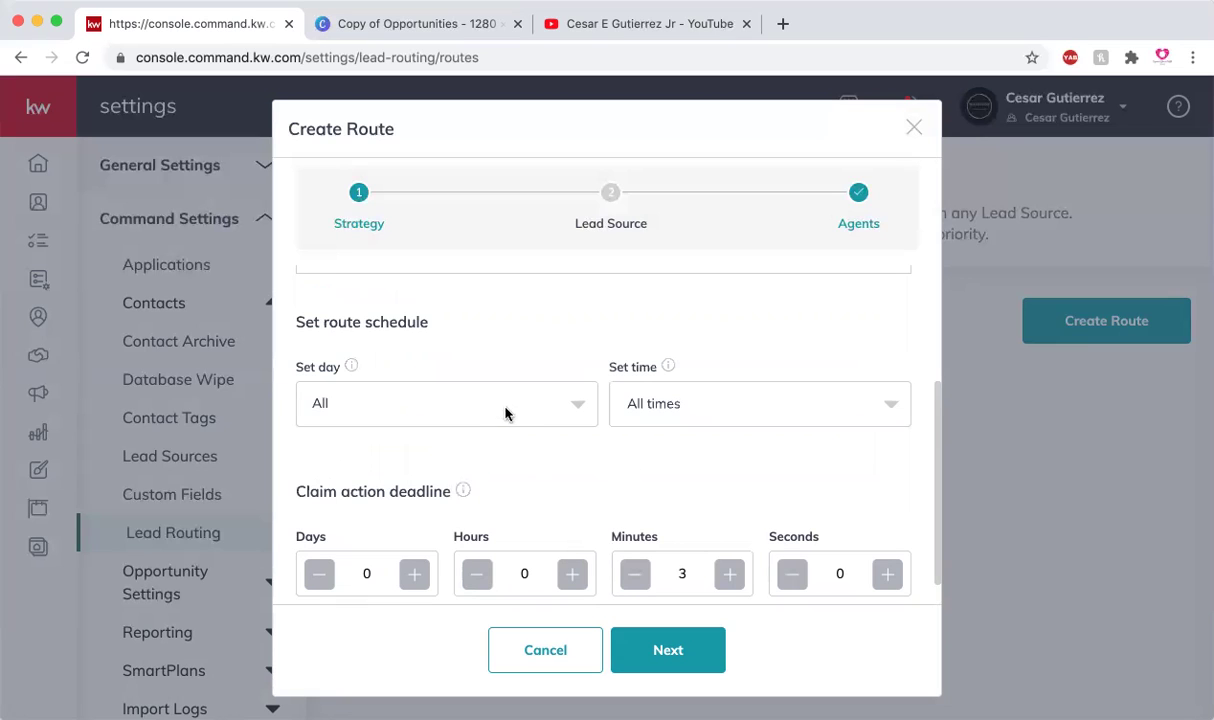
scroll(504, 415, "up", 2)
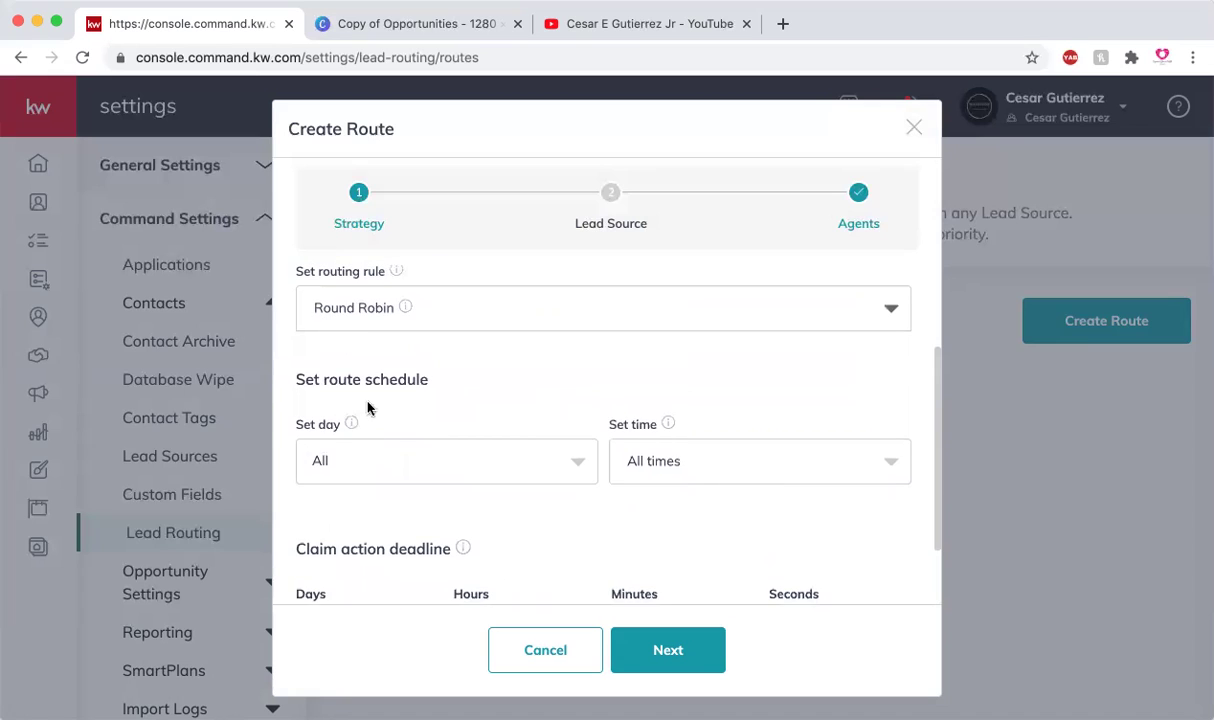
scroll(540, 502, "down", 2)
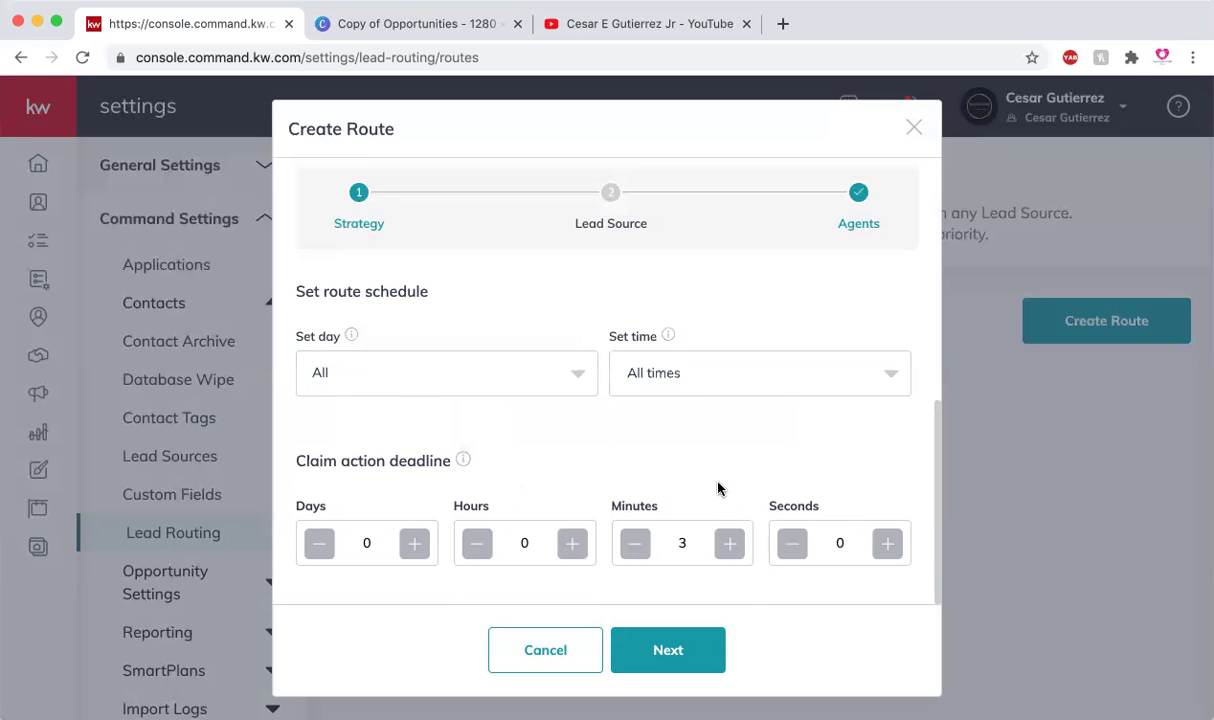
- Step the claim action deadline minutes up, undoing one overshoot
double_click(730, 545)
triple_click(730, 545)
double_click(730, 545)
double_click(730, 545)
triple_click(730, 545)
left_click(730, 545)
left_click(636, 545)
- Bring the claim action deadline to 30 minutes and review the route's day and time coverage
left_click(728, 548)
left_click(729, 548)
left_click(728, 548)
left_click(728, 548)
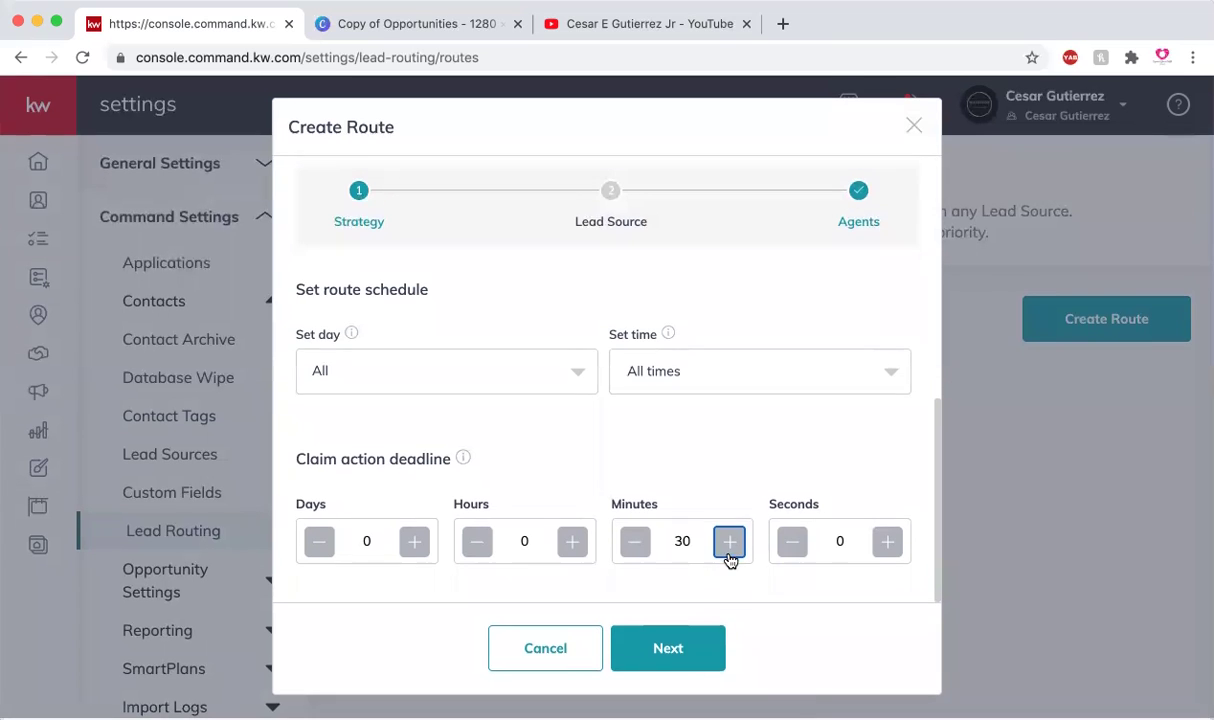
scroll(728, 560, "up", 5)
scroll(712, 521, "down", 1)
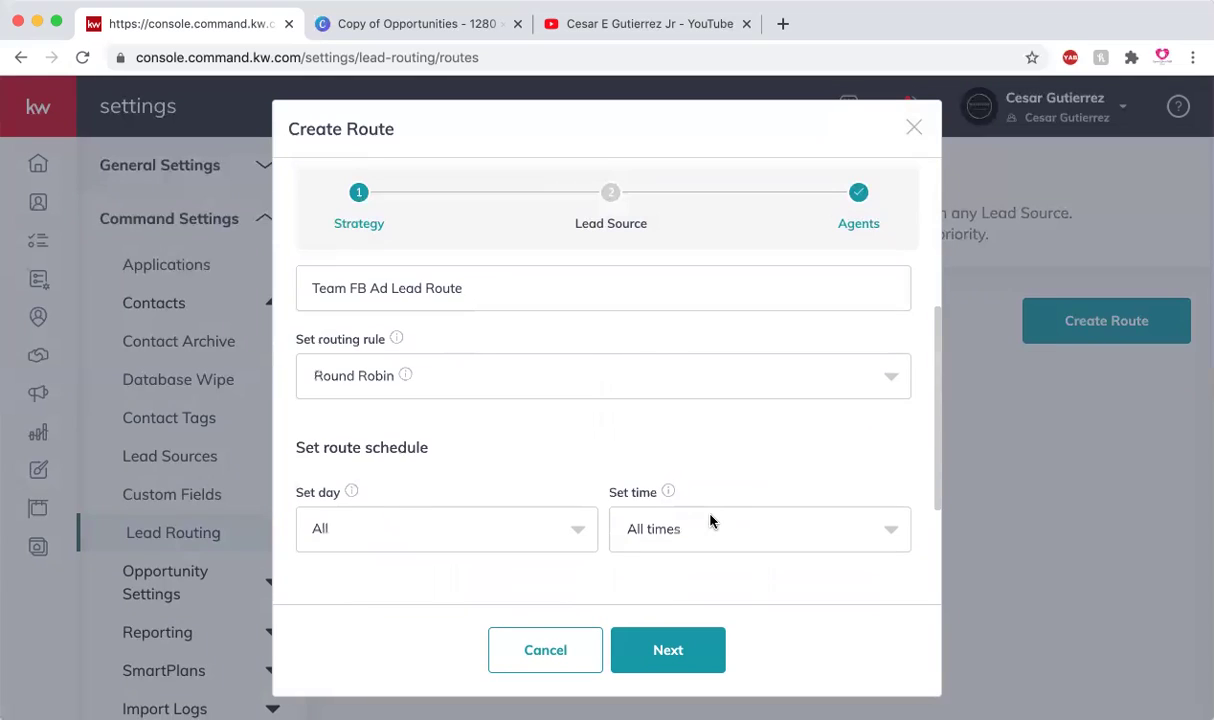
scroll(710, 521, "down", 2)
scroll(712, 520, "down", 1)
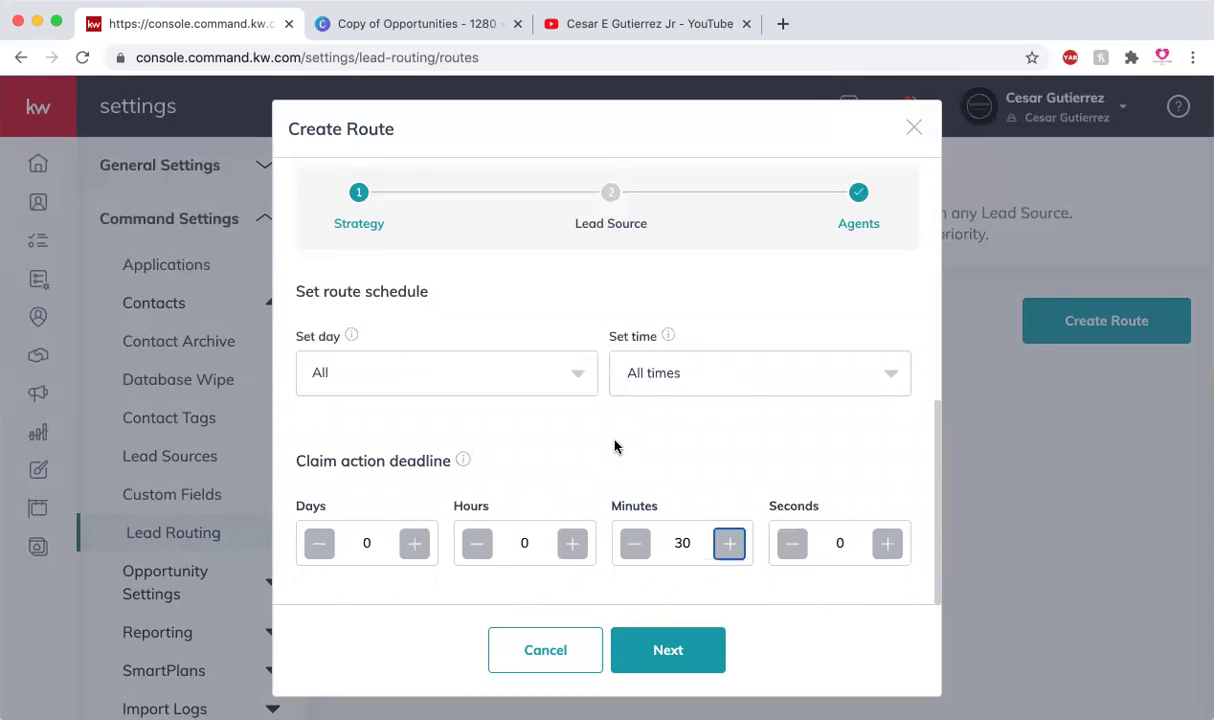
- Advance to the lead source step and search for and pick Facebook Ad Lead
left_click(660, 651)
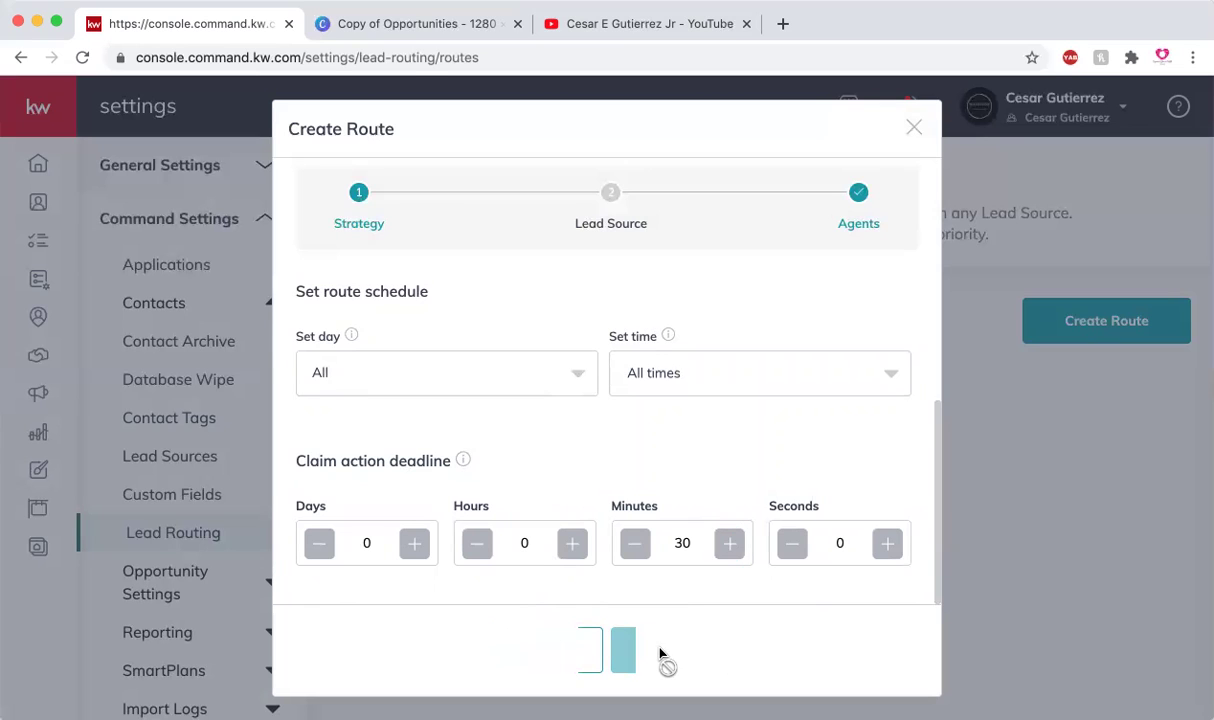
left_click(385, 396)
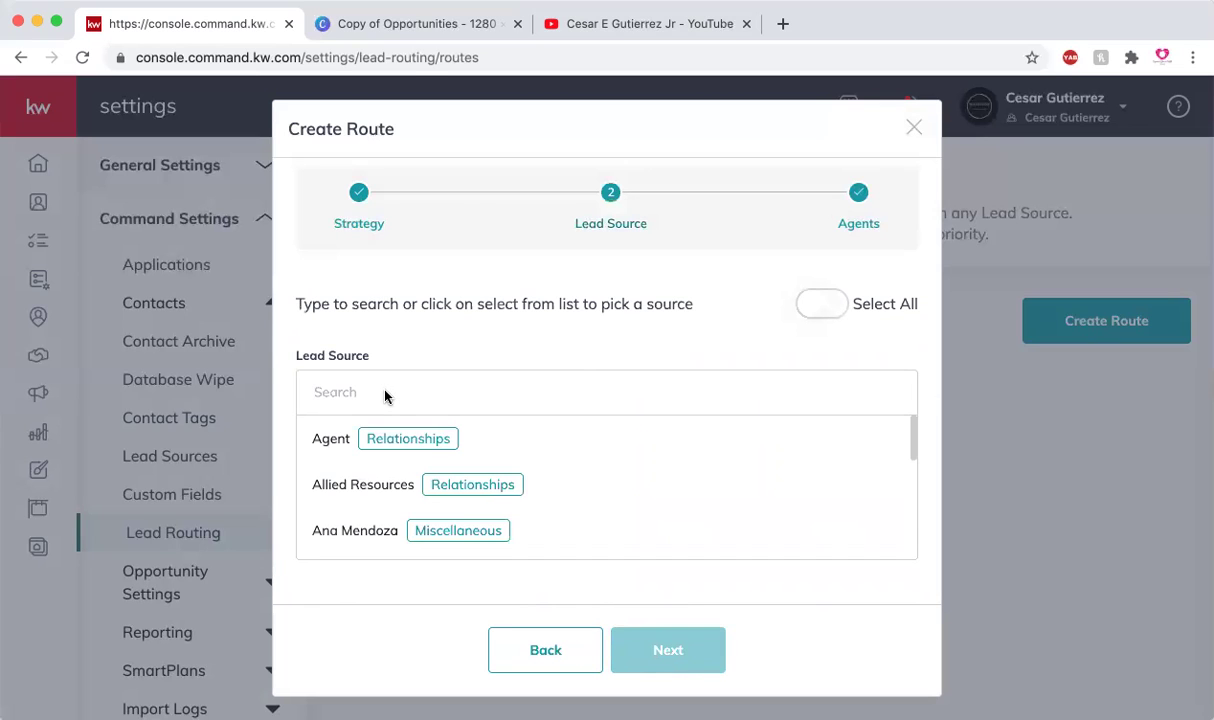
type("Faceboko")
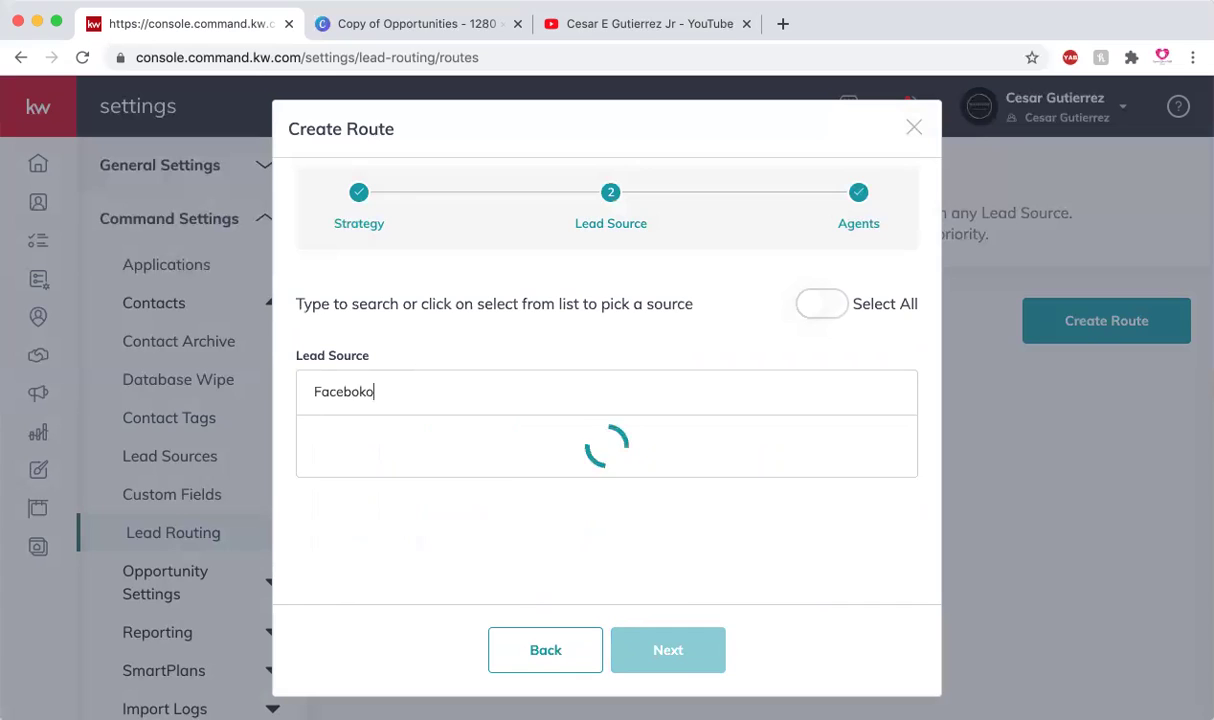
key("BackSpace")
key("BackSpace")
key("BackSpace")
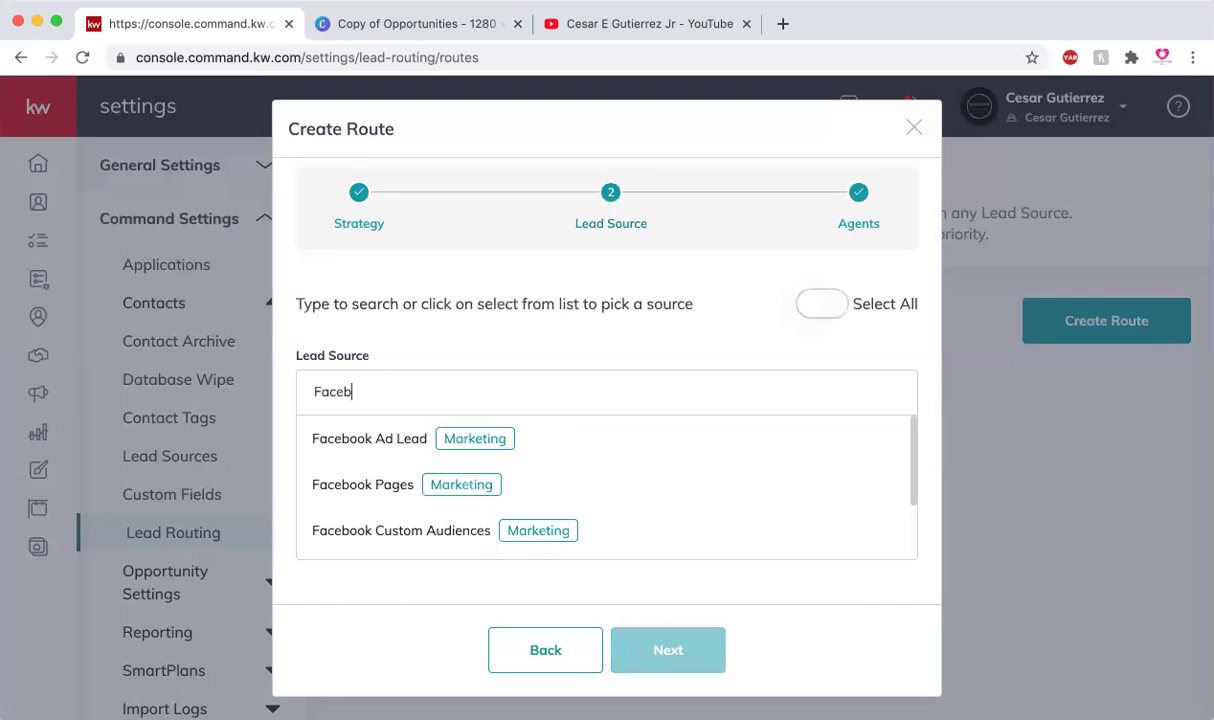
left_click(385, 449)
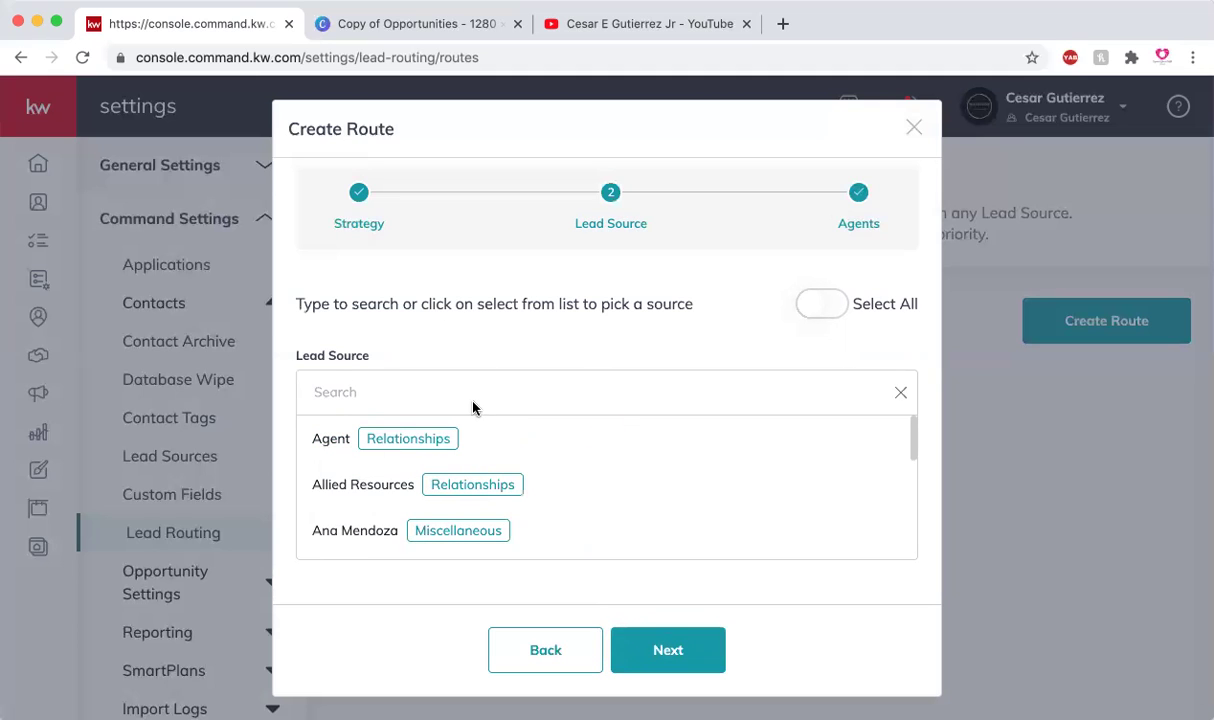
left_click(389, 578)
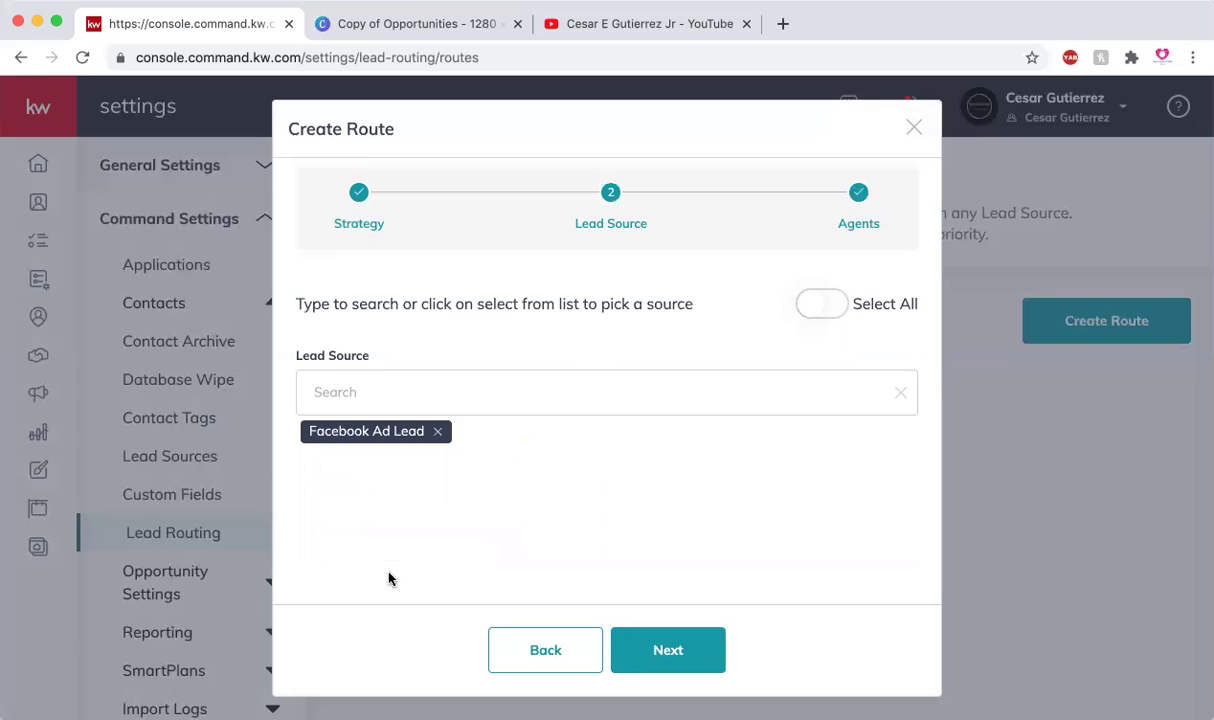
- Add Facebook Ad Lead and remove the Agent source so it stands alone
left_click(400, 396)
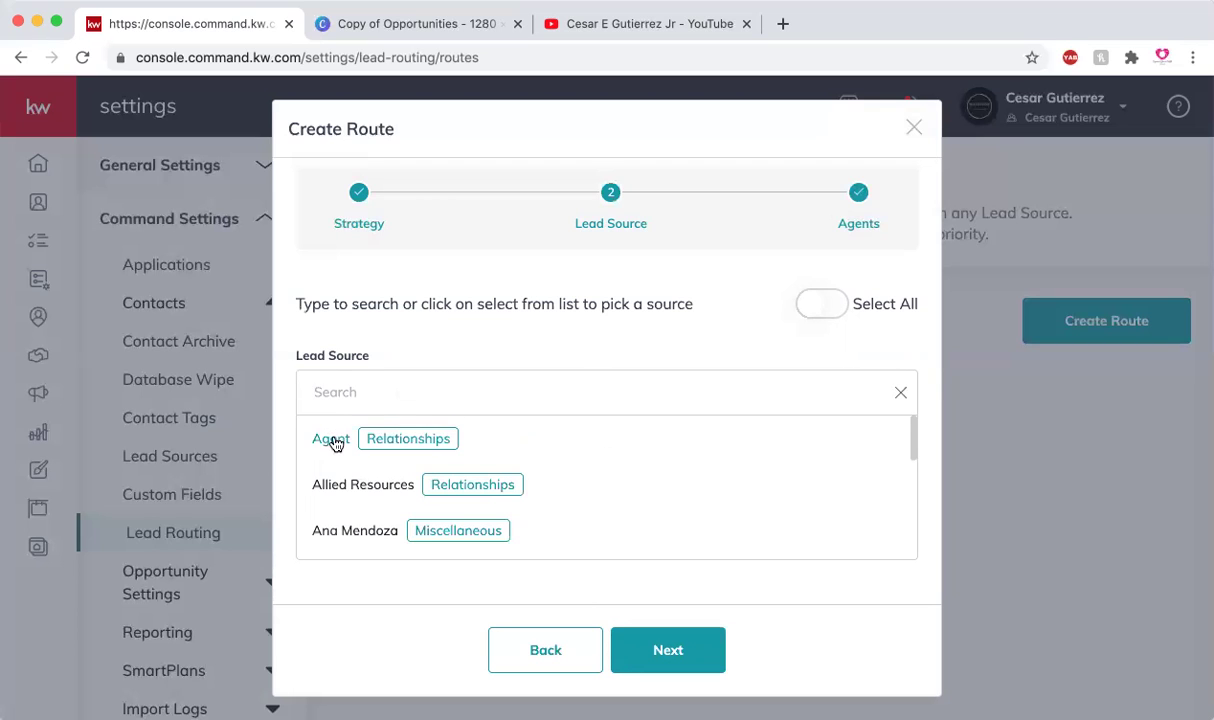
scroll(333, 438, "down", 1)
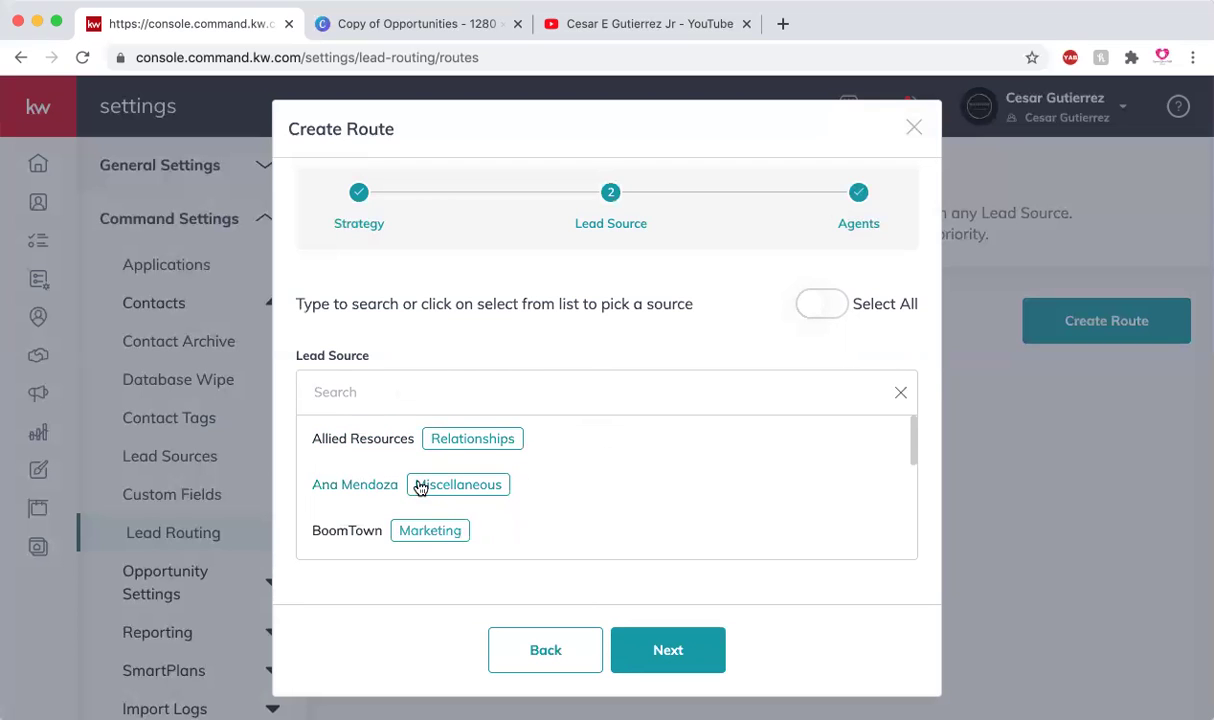
left_click(398, 582)
left_click(525, 431)
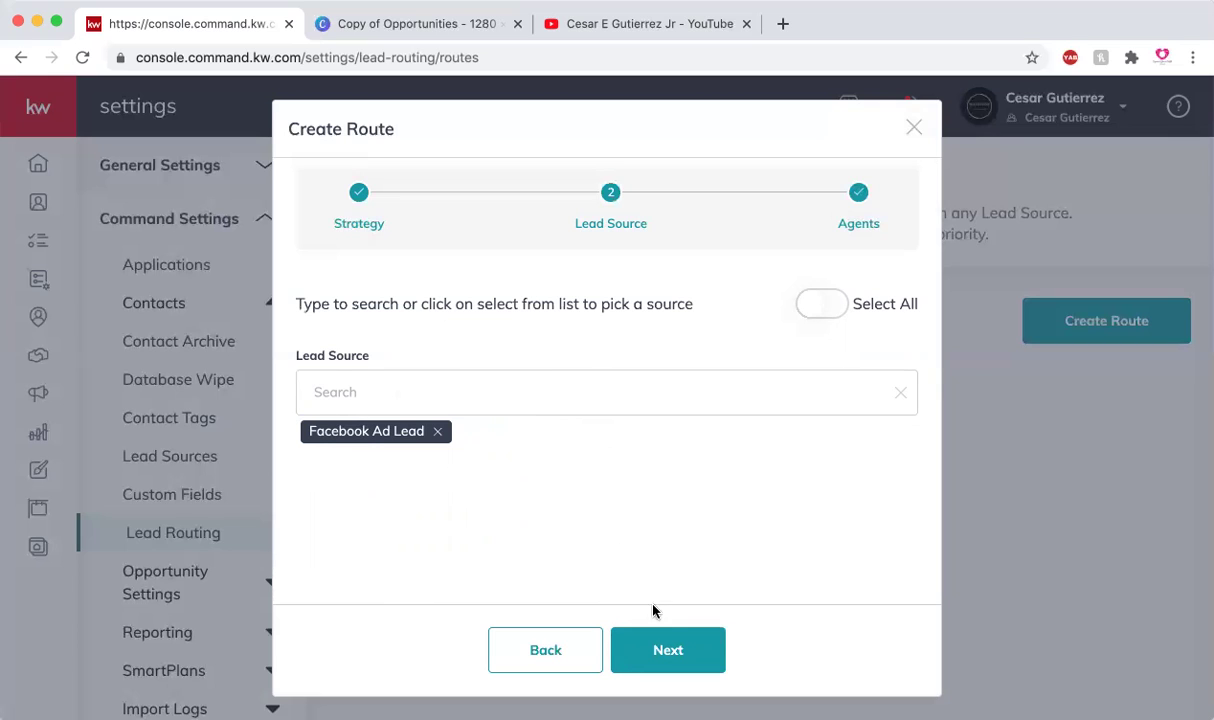
- Advance to the Agents step and look through the list of team agents
left_click(664, 646)
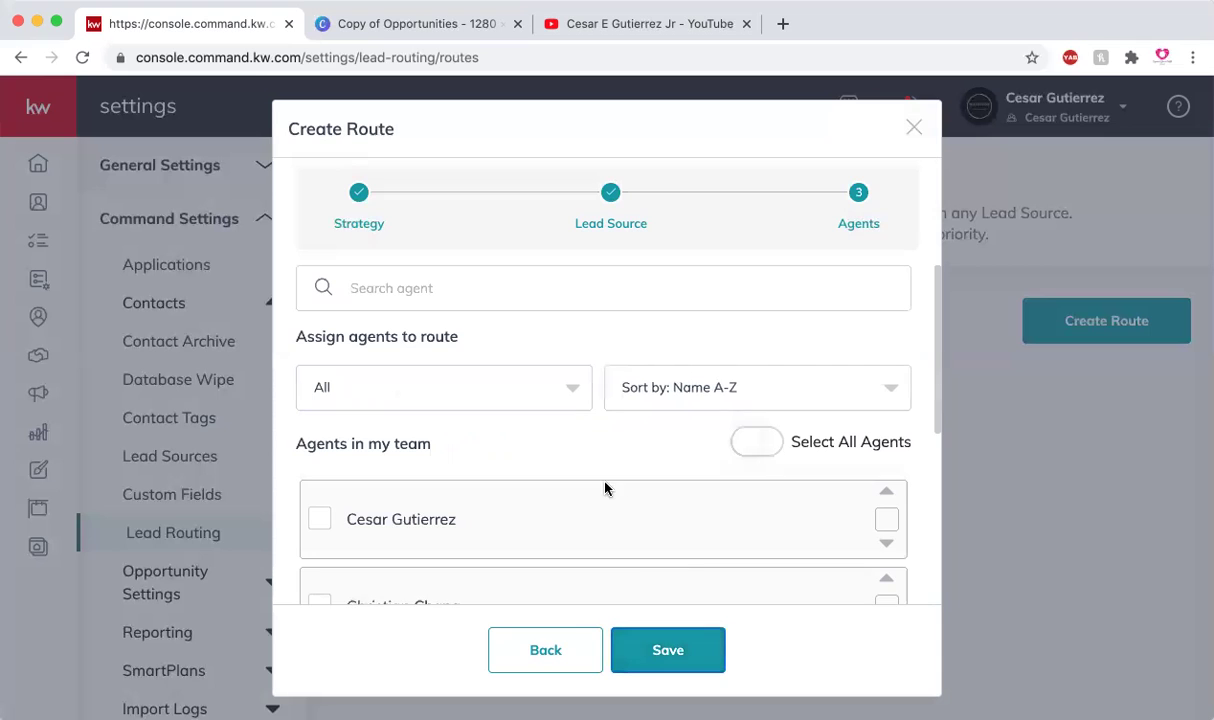
scroll(577, 433, "down", 2)
scroll(575, 432, "down", 2)
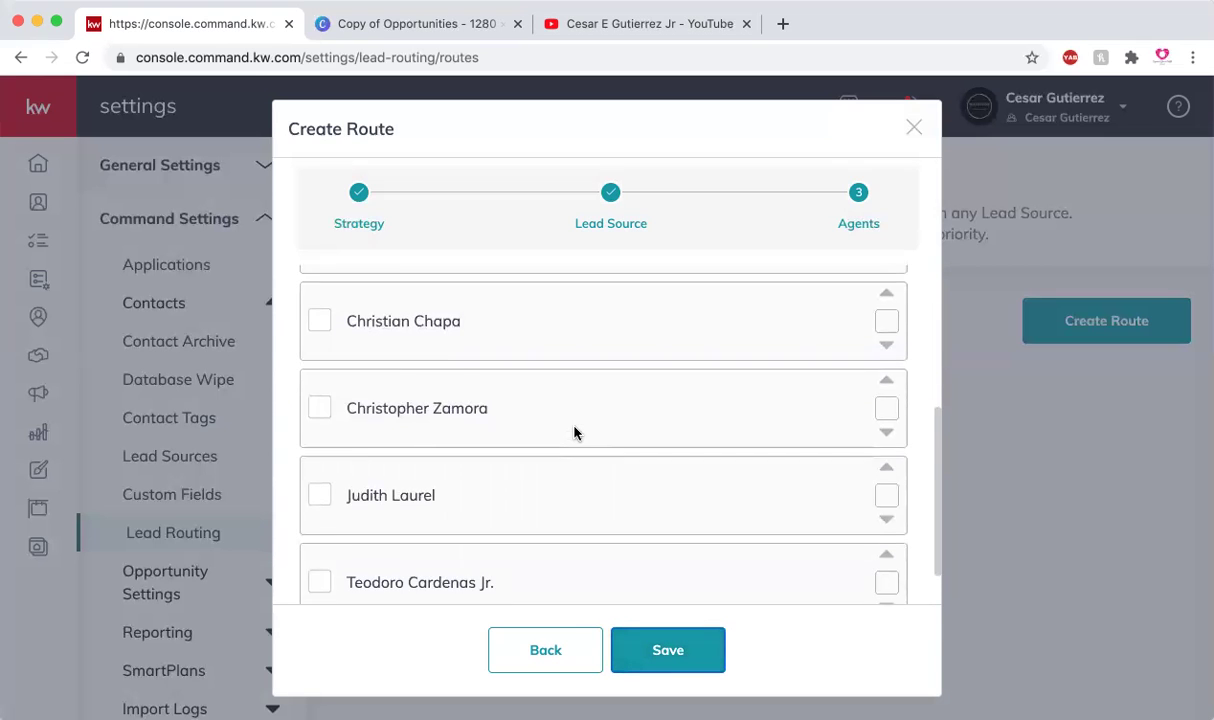
scroll(575, 432, "down", 1)
scroll(575, 432, "up", 2)
scroll(575, 432, "up", 2)
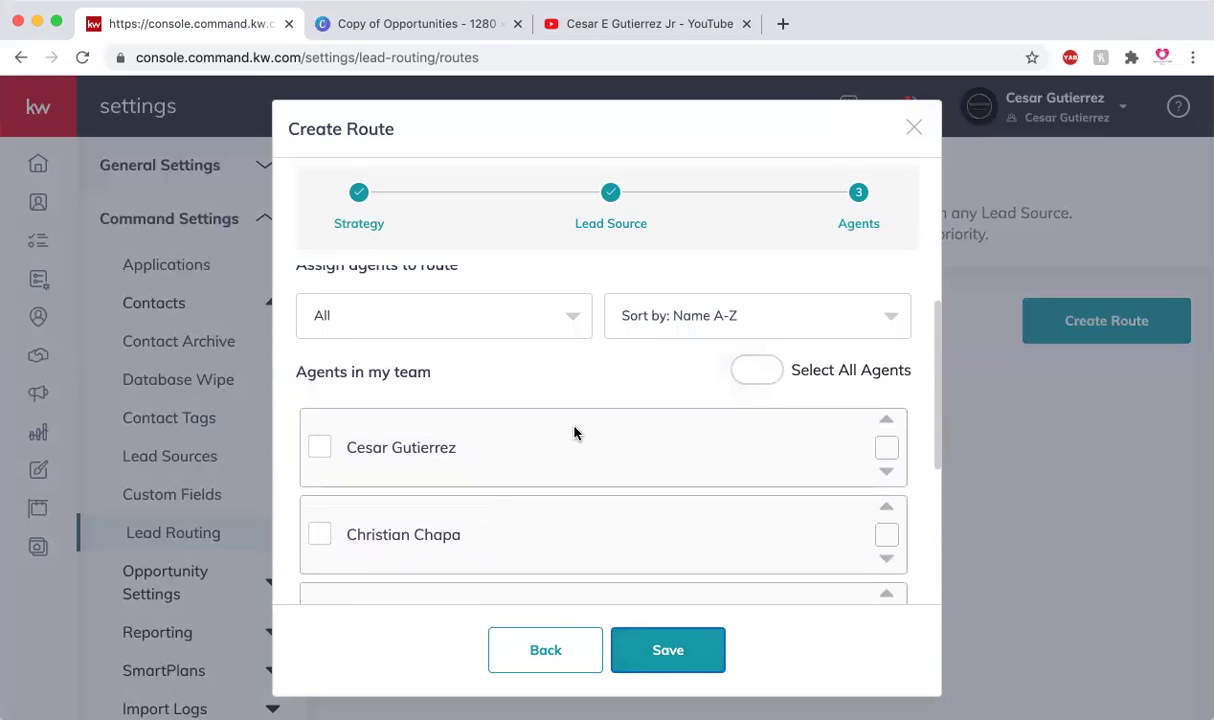
scroll(575, 432, "up", 1)
scroll(505, 456, "down", 2)
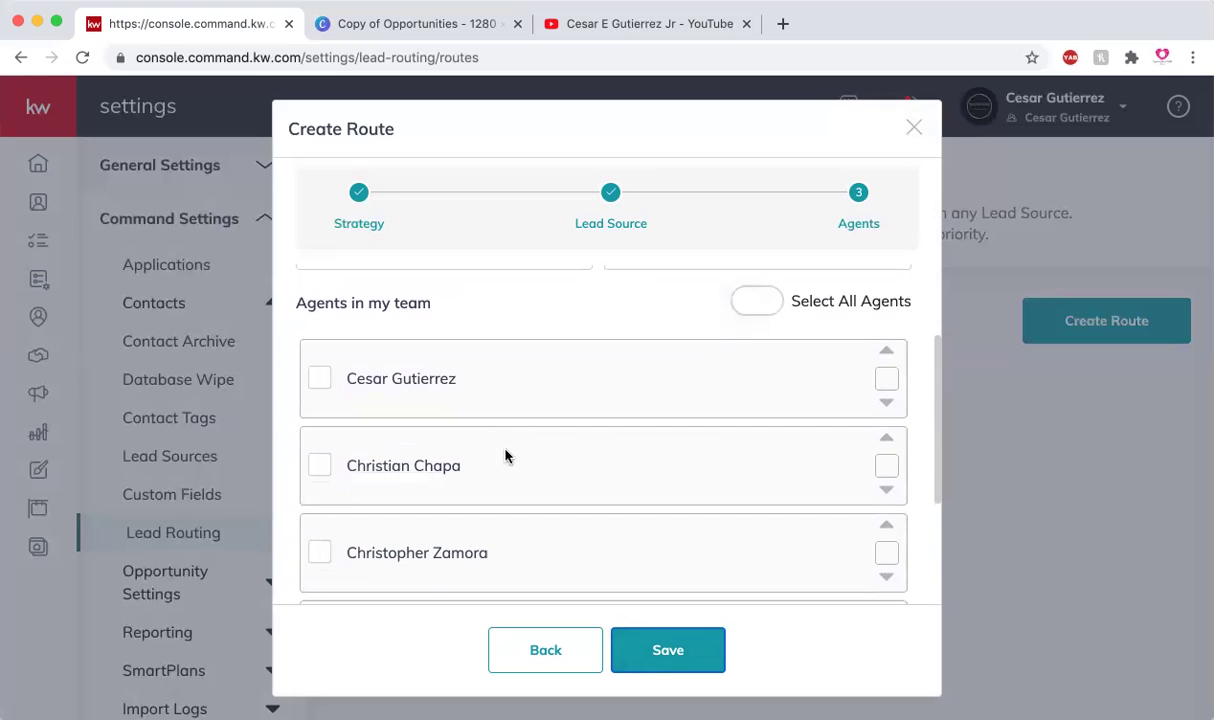
scroll(505, 456, "down", 1)
scroll(506, 455, "down", 1)
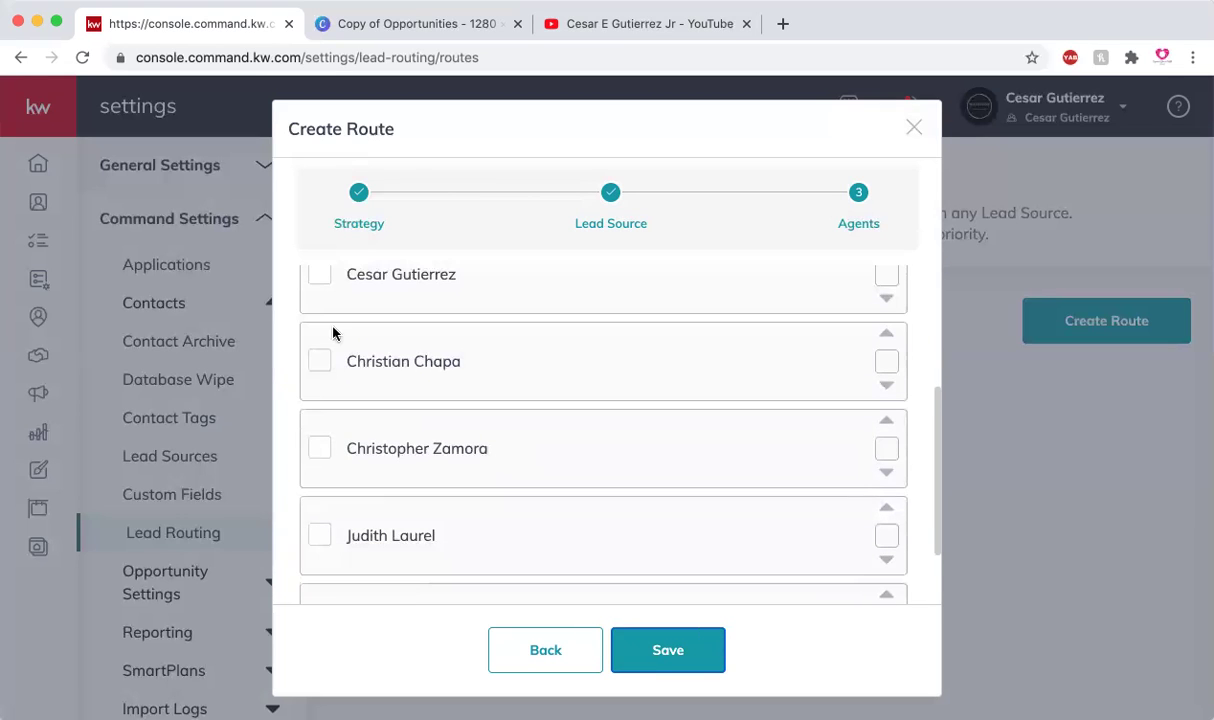
scroll(335, 340, "up", 1)
- Check the team agents' boxes so all five are selected for the route
left_click(320, 385)
left_click(320, 300)
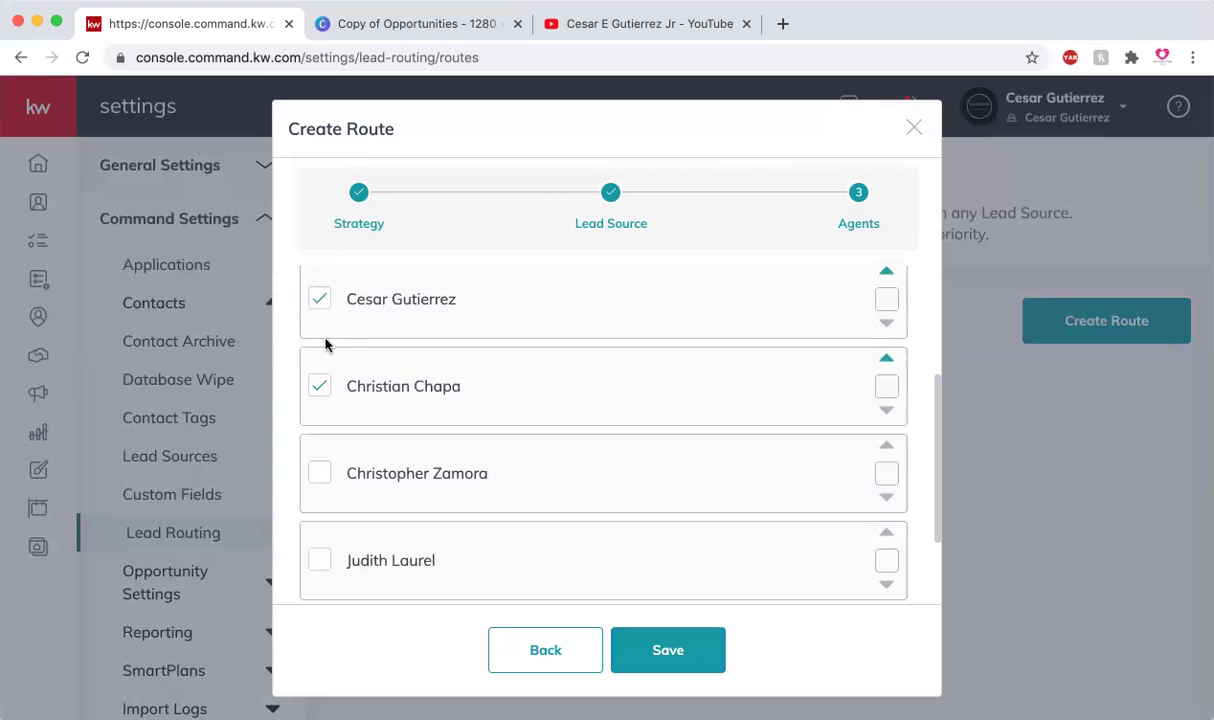
left_click(322, 473)
scroll(325, 473, "down", 1)
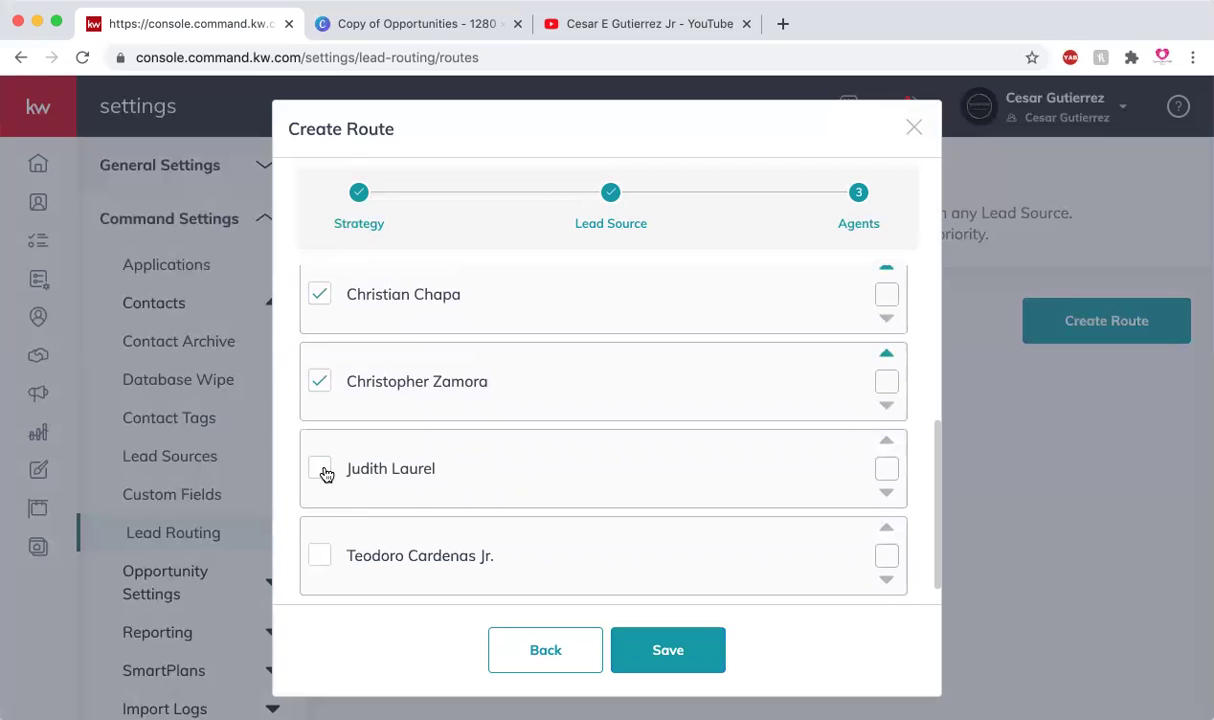
left_click(319, 555)
scroll(404, 446, "down", 1)
scroll(404, 446, "up", 3)
scroll(404, 446, "up", 2)
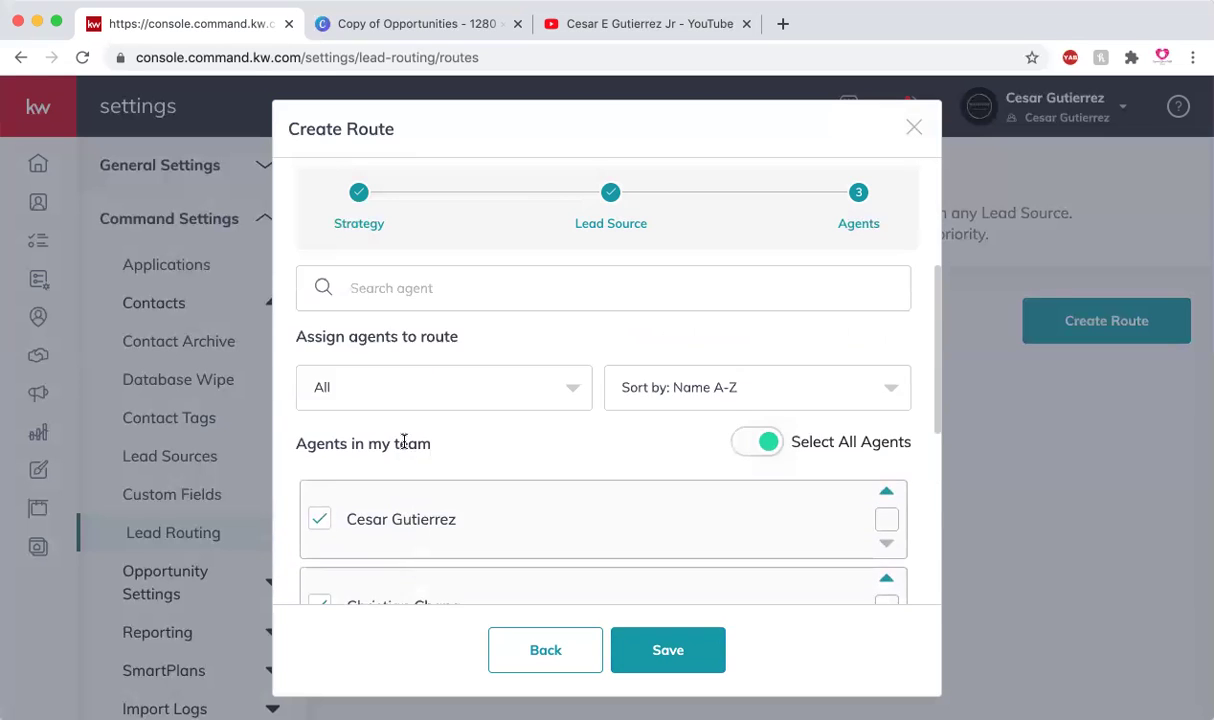
scroll(404, 446, "down", 3)
scroll(404, 446, "down", 2)
scroll(404, 446, "up", 5)
scroll(404, 446, "down", 5)
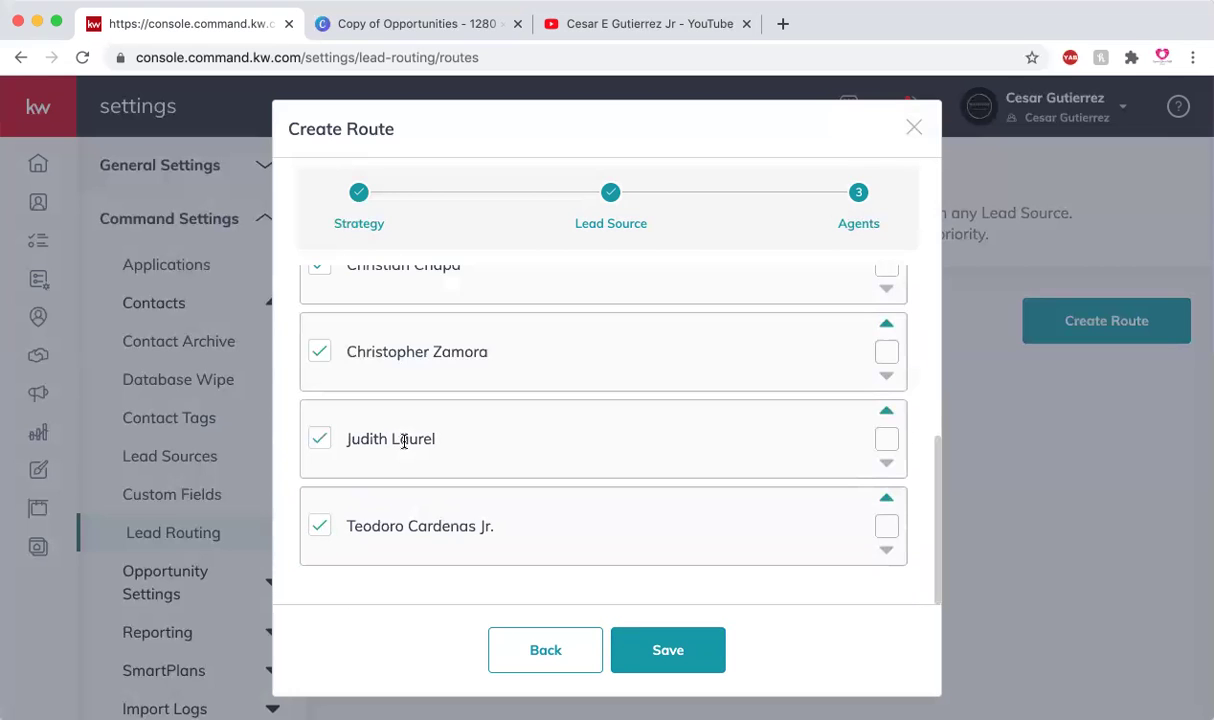
scroll(404, 446, "up", 3)
scroll(404, 446, "up", 1)
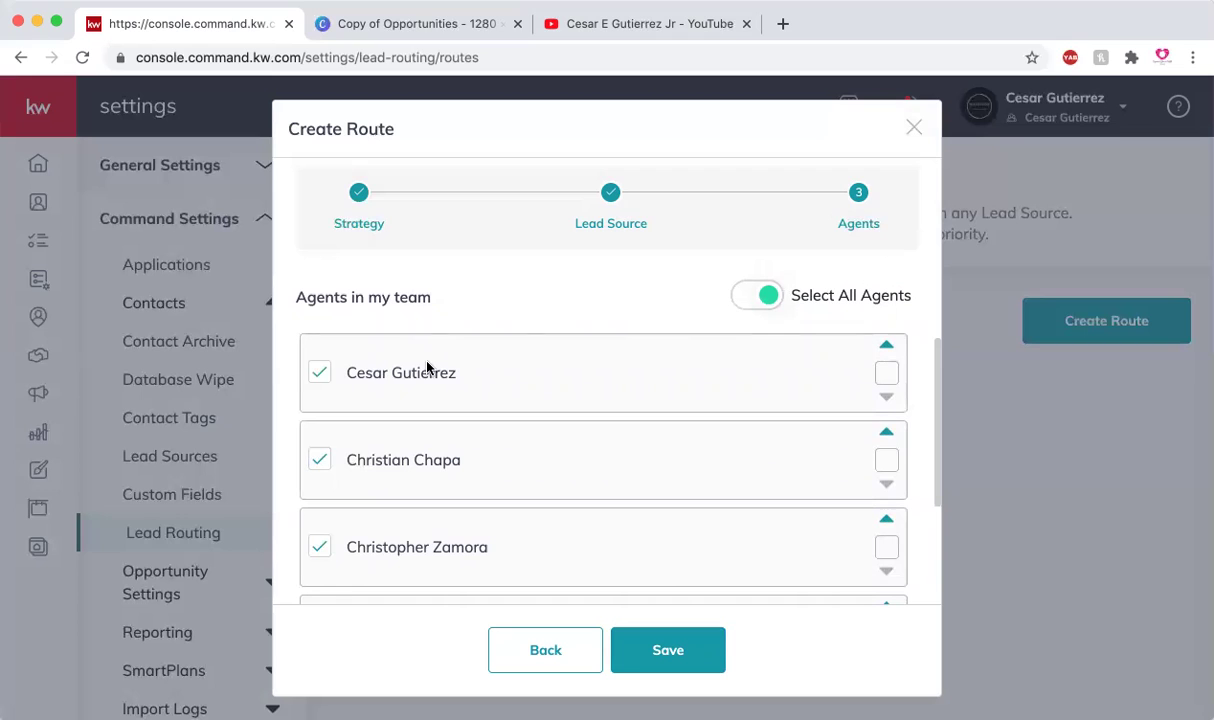
scroll(427, 367, "down", 1)
scroll(428, 366, "down", 1)
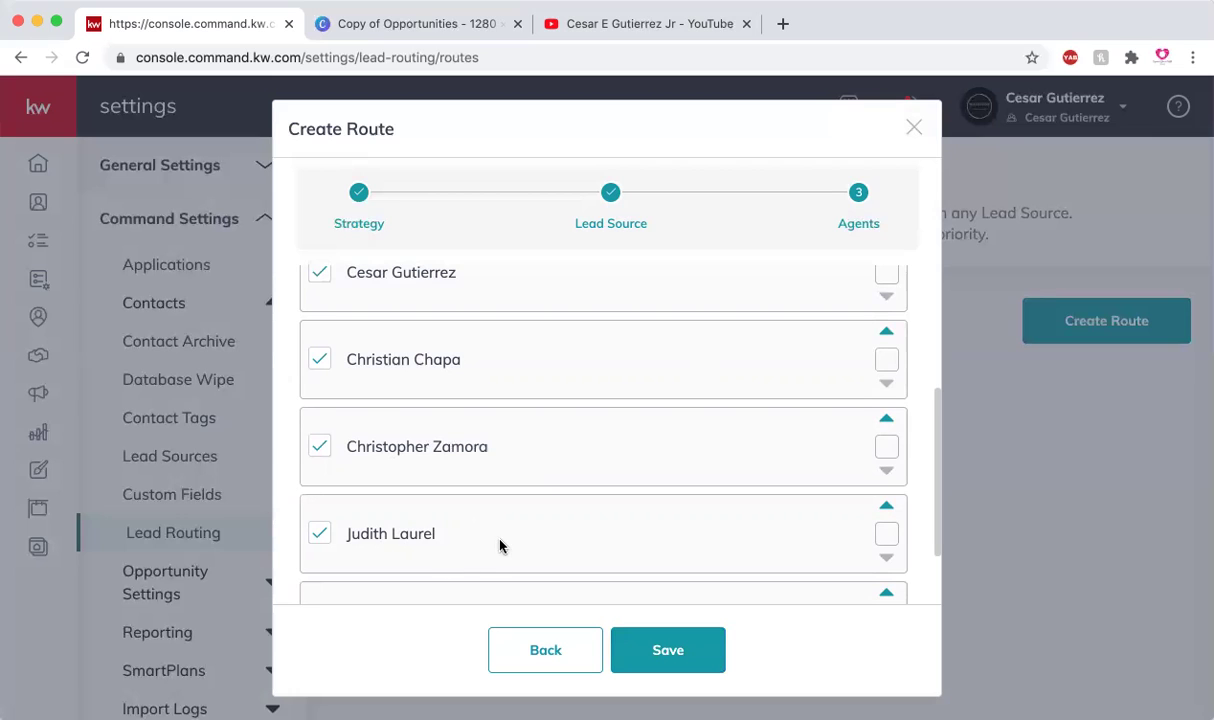
scroll(498, 544, "down", 2)
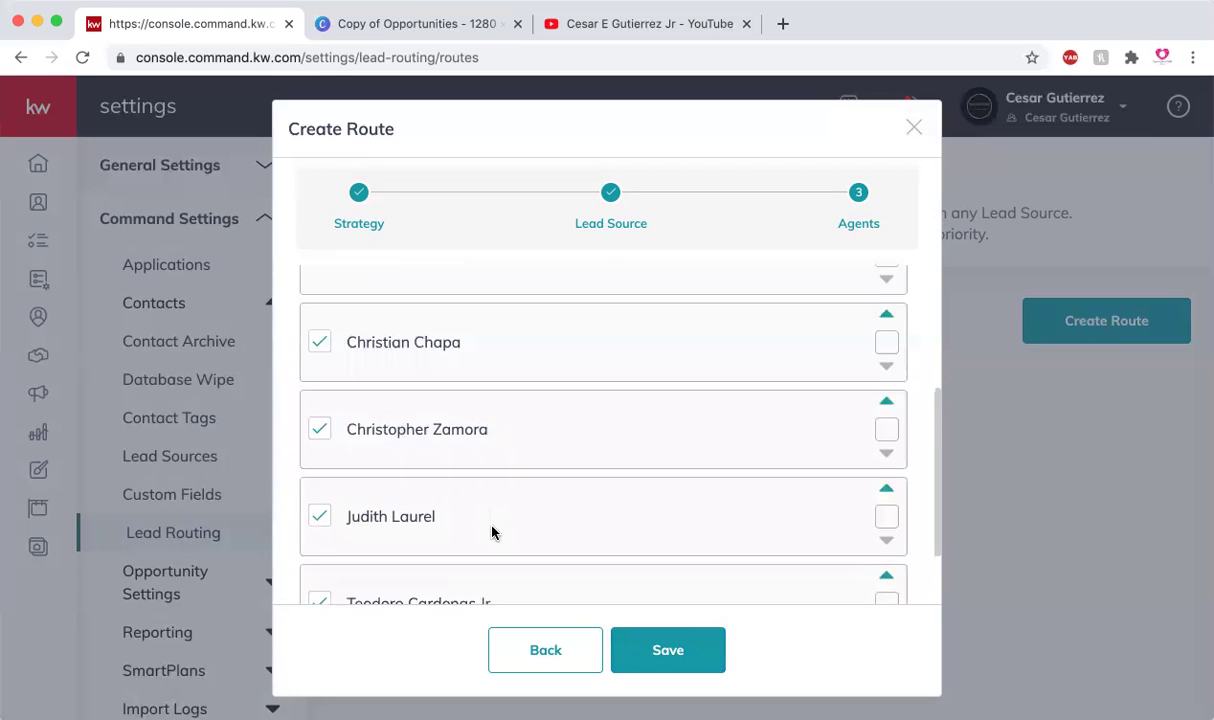
- Attempt to save, then set the first two agents to rotation positions 1 and 2
left_click(668, 651)
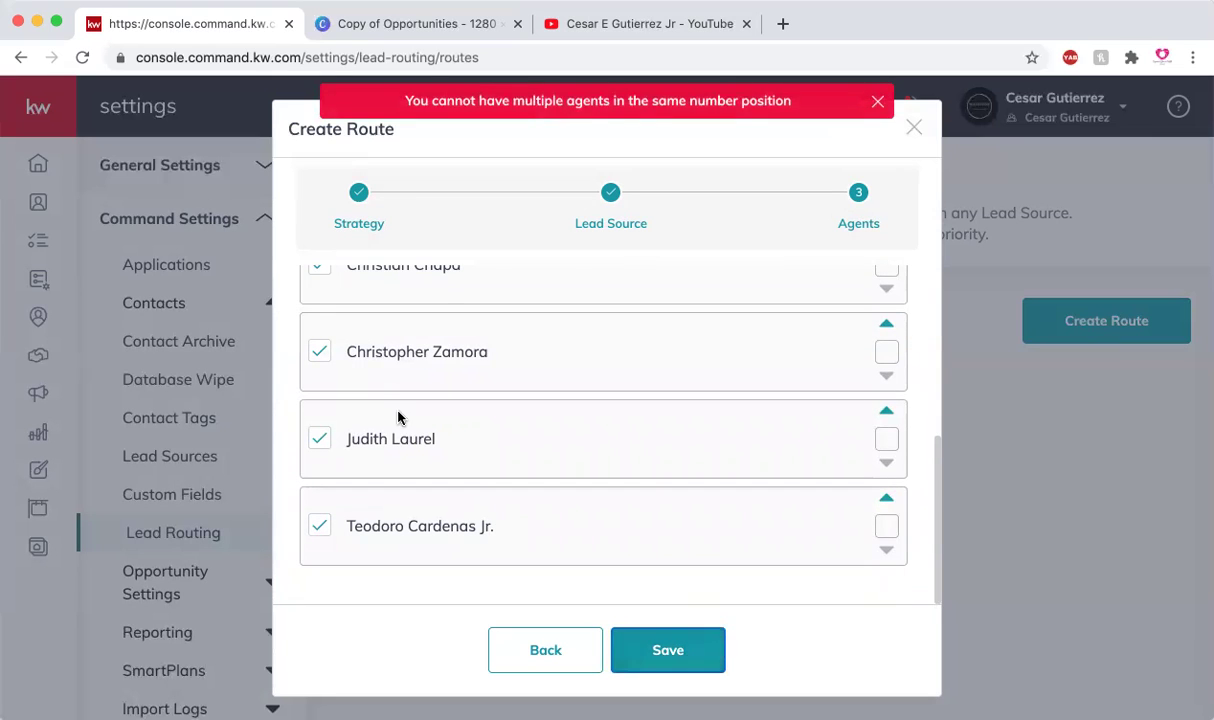
scroll(398, 418, "up", 3)
scroll(398, 418, "up", 2)
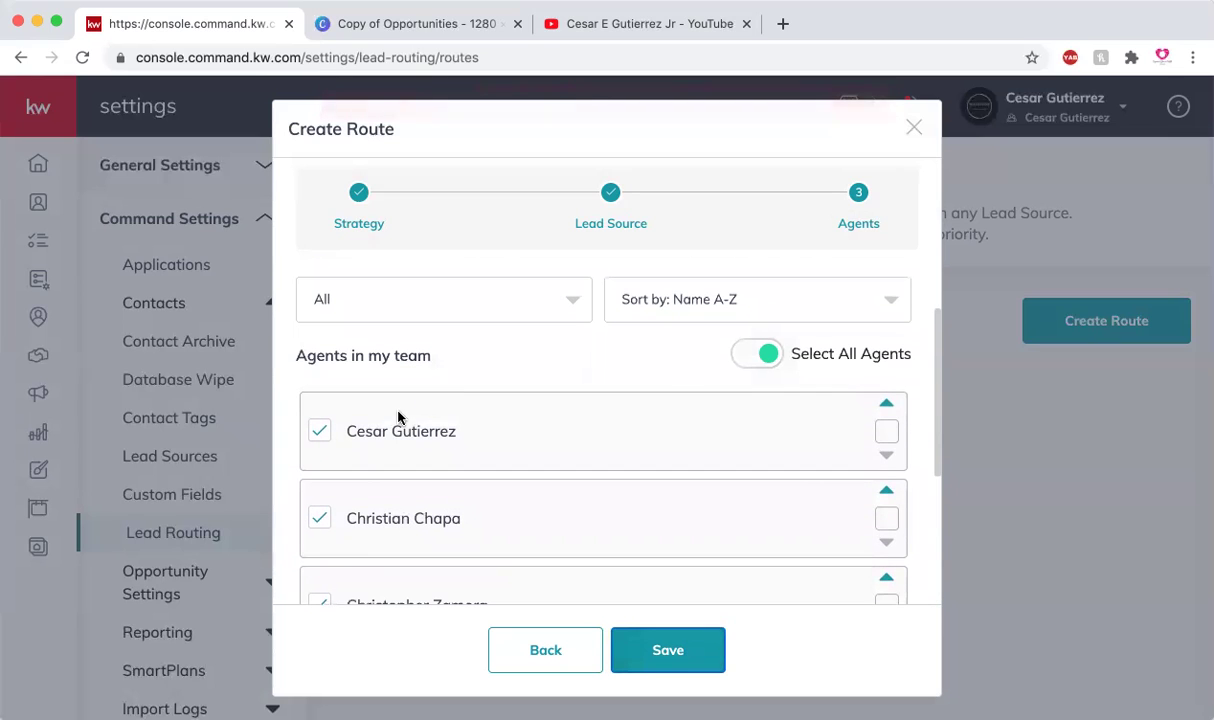
left_click(887, 407)
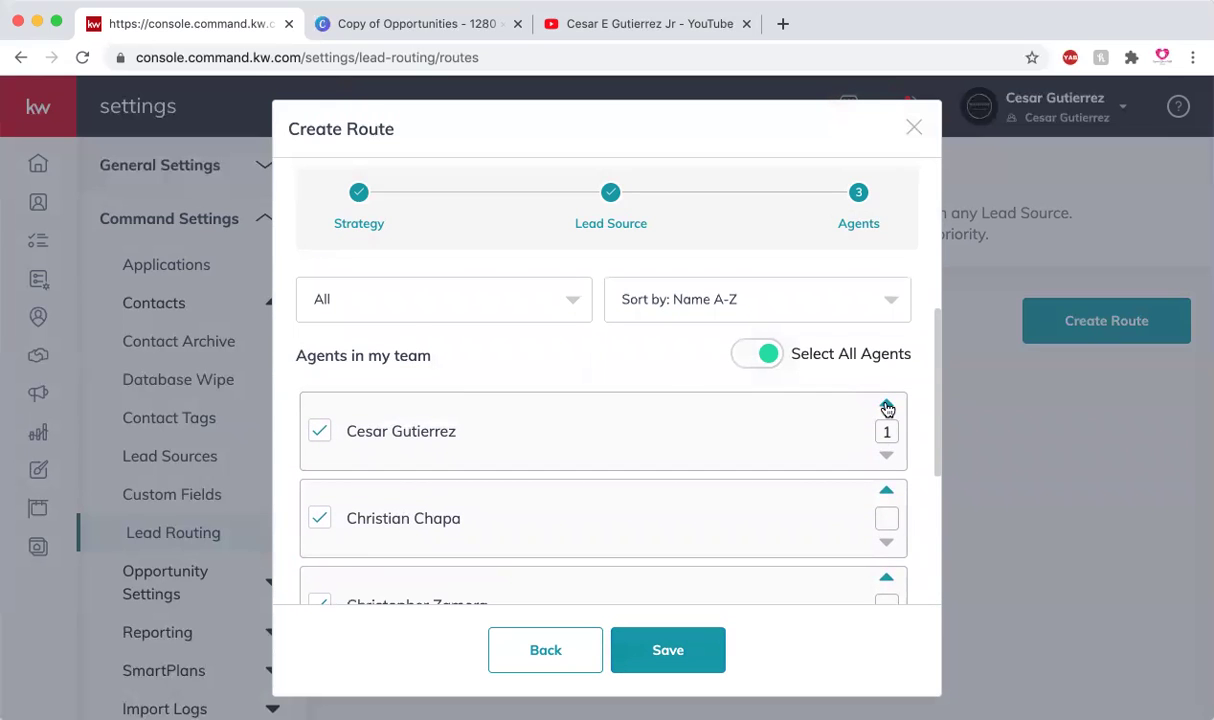
scroll(872, 492, "down", 1)
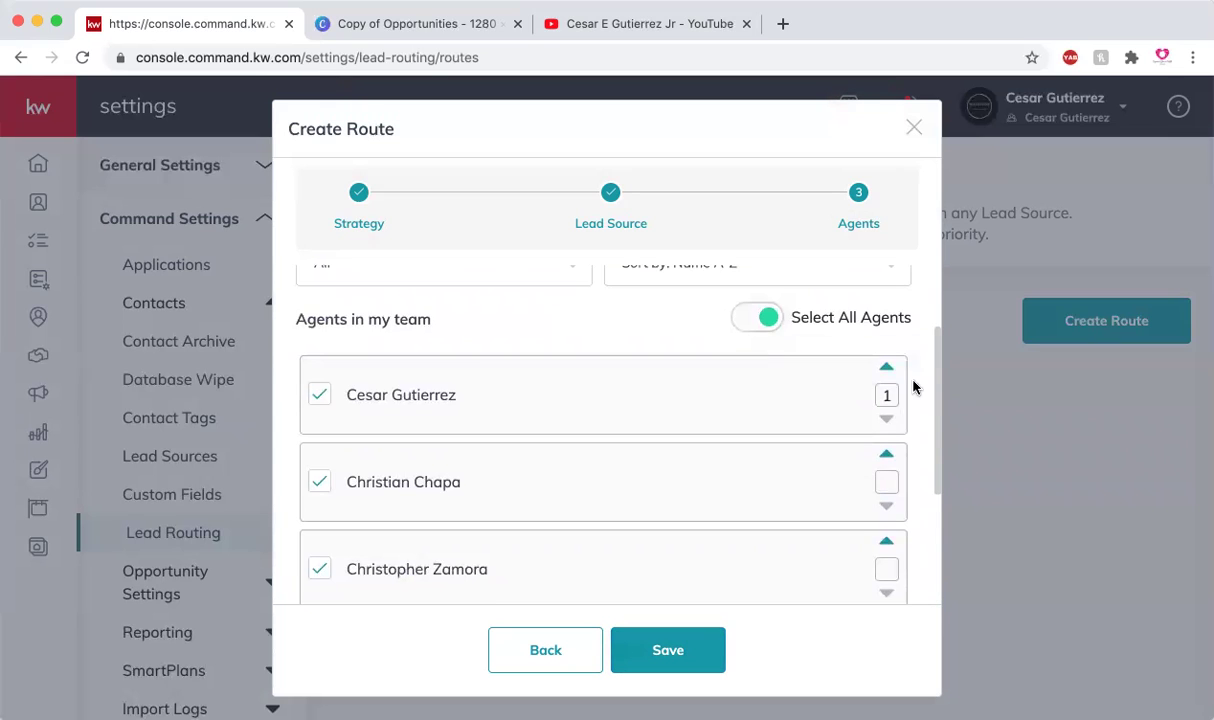
left_click(886, 453)
- Give the remaining three agents positions 3, 4 and 5, then save the route
scroll(872, 545, "down", 2)
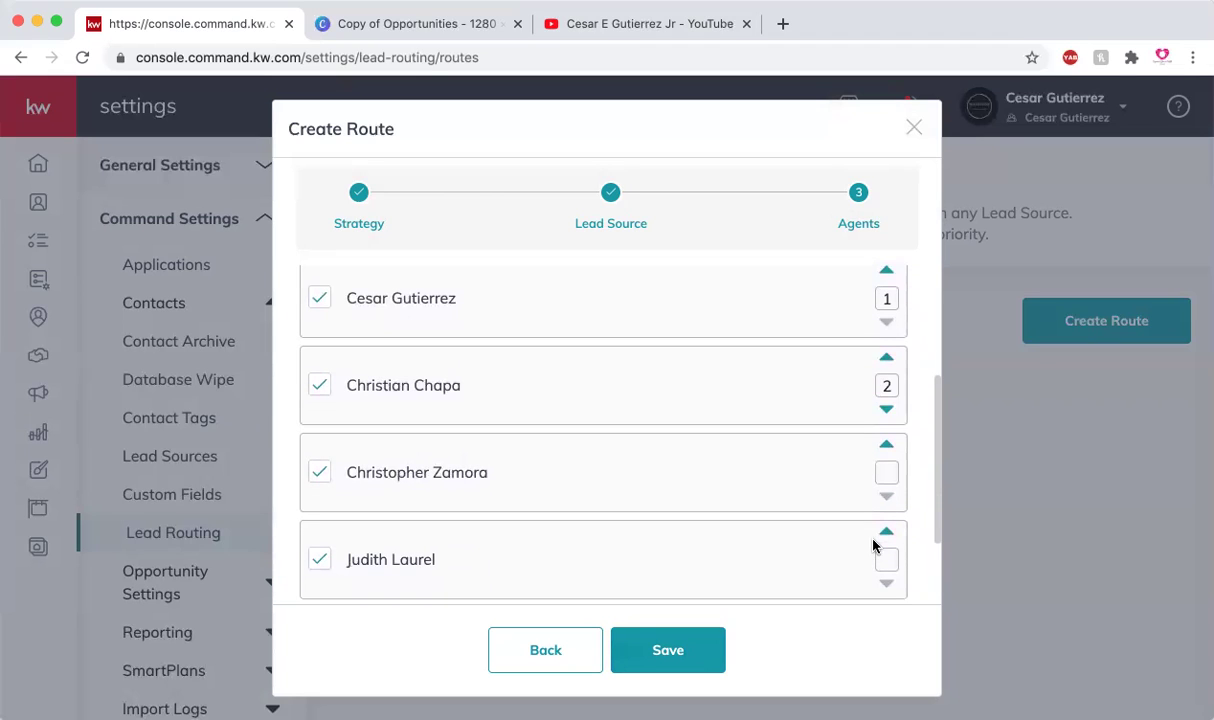
left_click(885, 446)
scroll(850, 485, "down", 2)
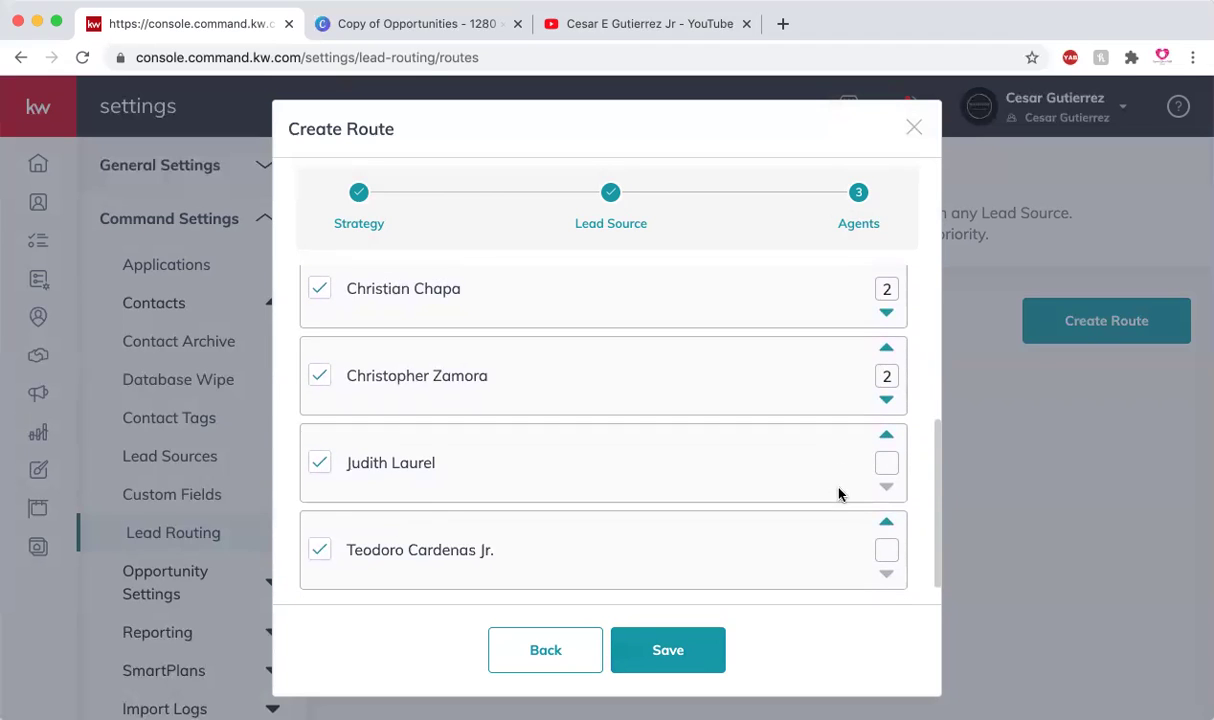
left_click(886, 343)
left_click(886, 429)
left_click(886, 430)
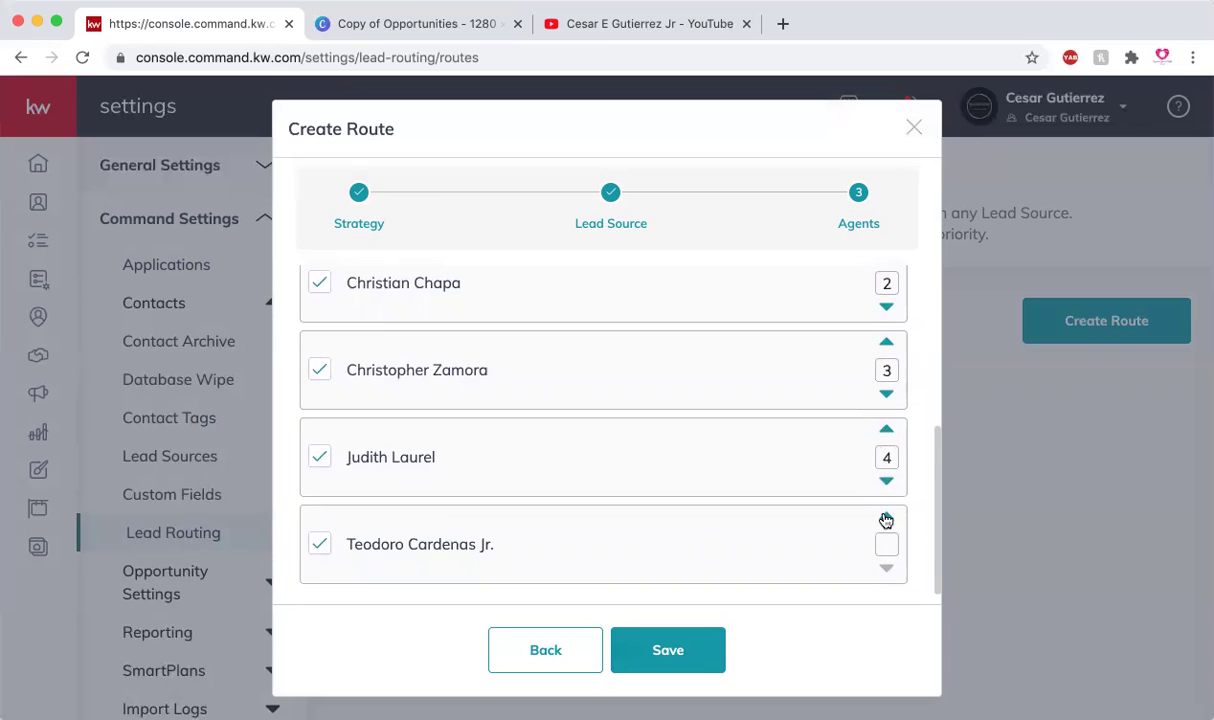
left_click(886, 517)
left_click(886, 517)
left_click(676, 651)
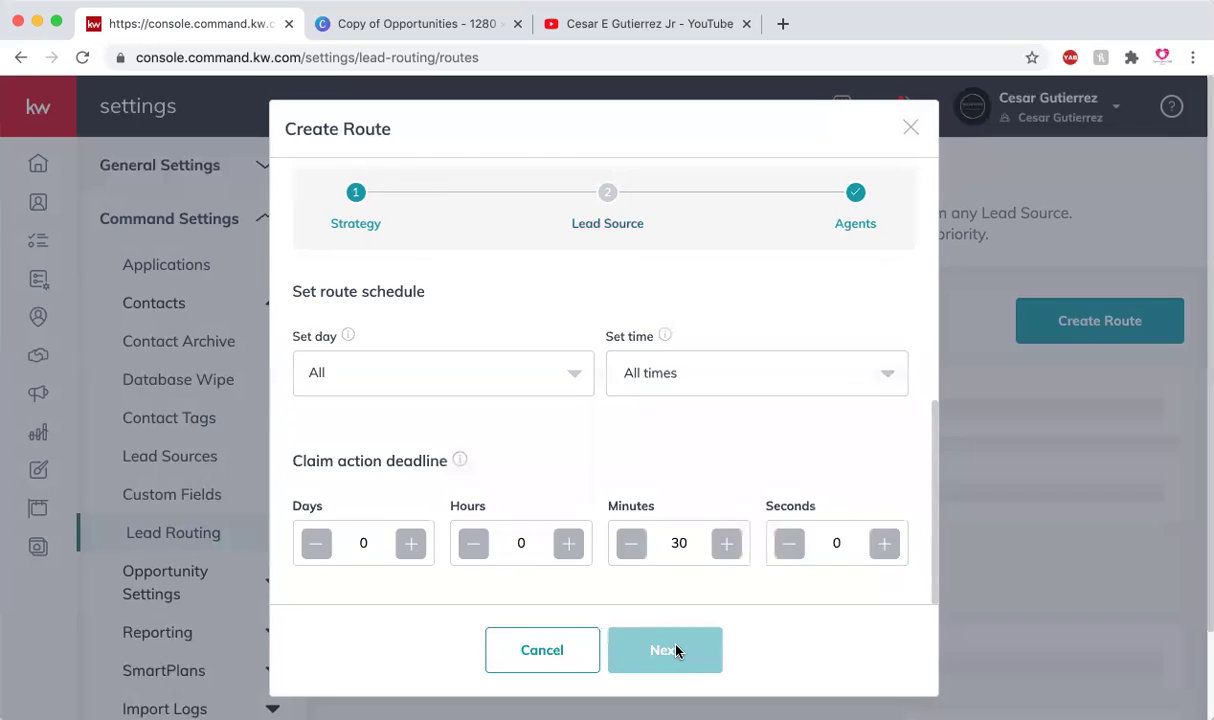